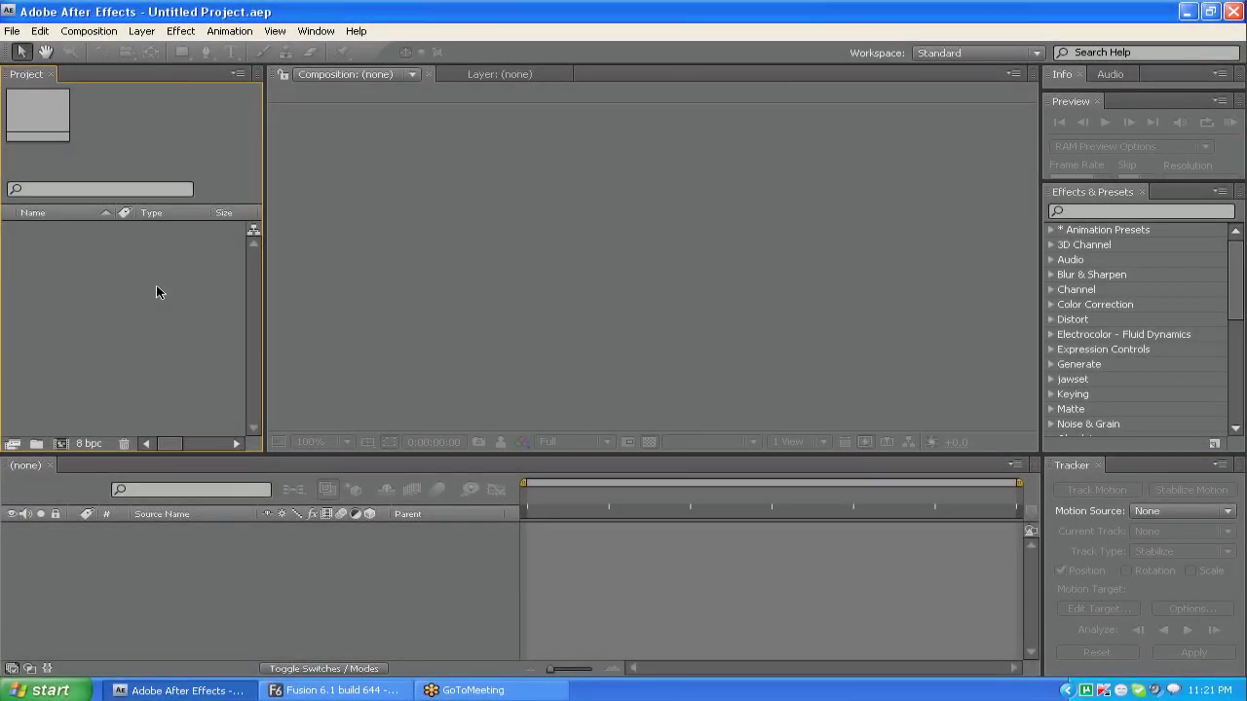
# Step: Import Water Tank_00000.jpg into the project as a JPEG sequence
pyautogui.doubleClick(156, 293)
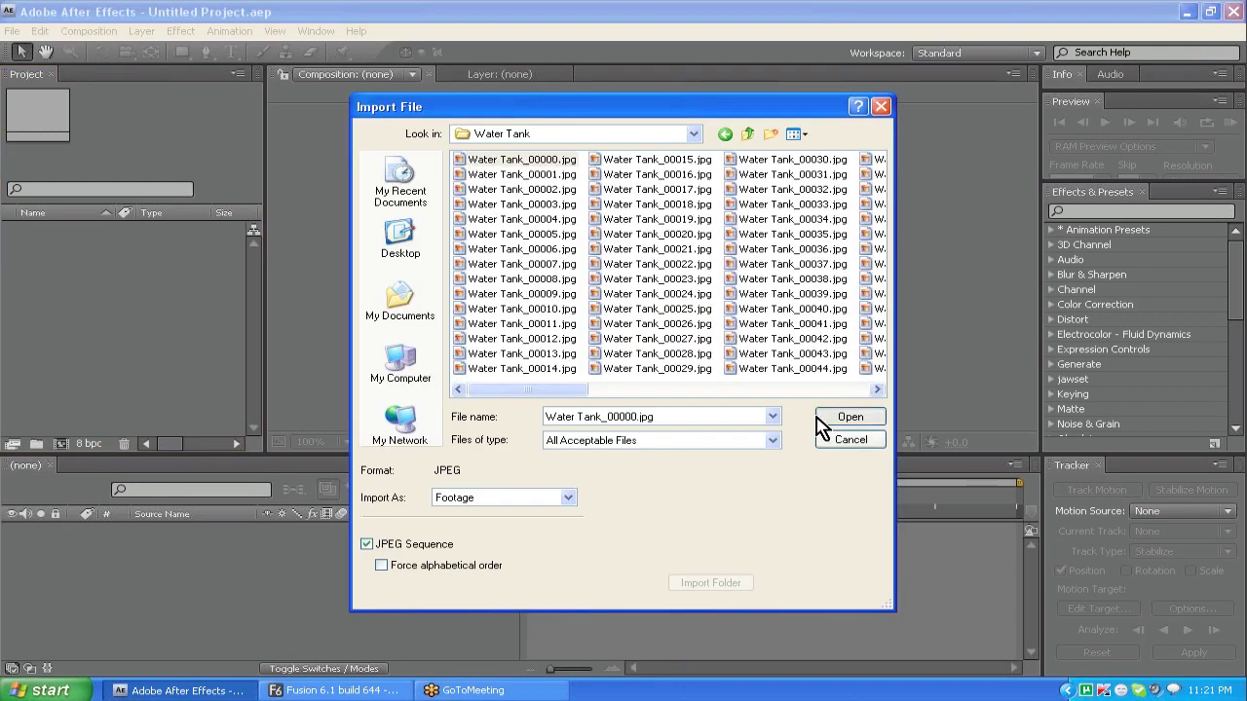
pyautogui.click(819, 417)
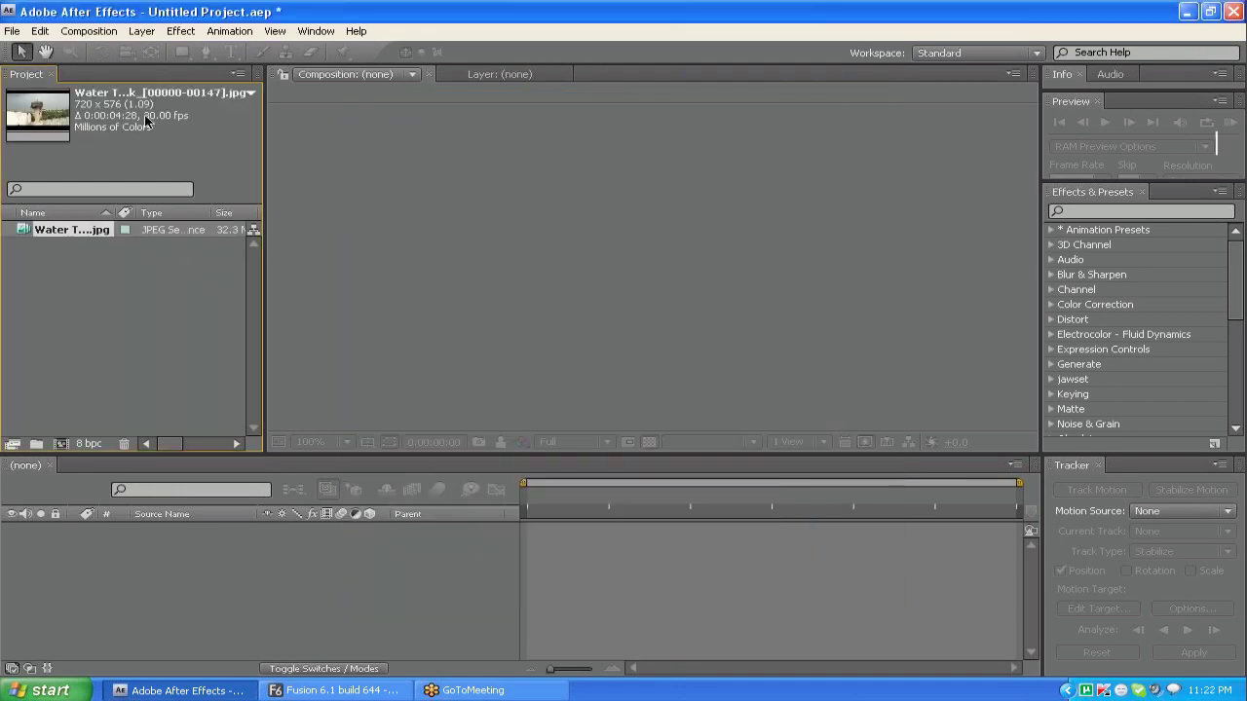
pyautogui.rightClick(82, 232)
pyautogui.moveTo(152, 281)
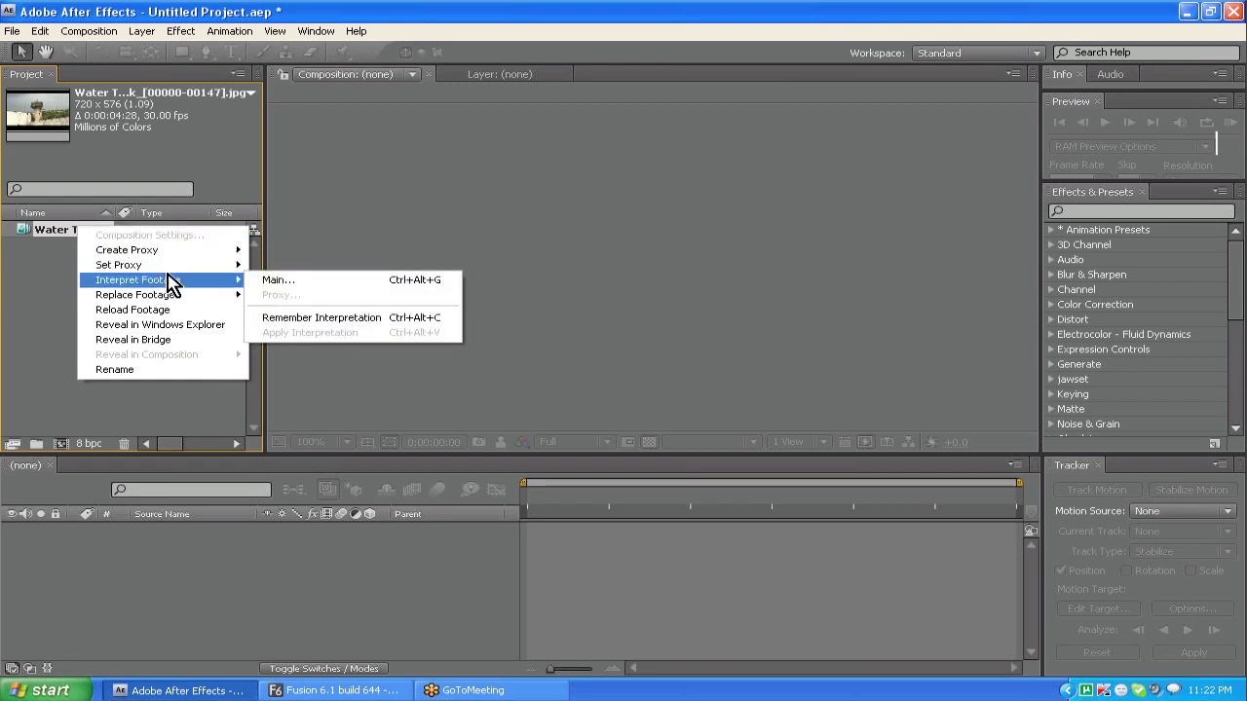
# Step: Reinterpret the Water Tank footage at 25 fps and build a Water Tank composition from it
pyautogui.click(269, 282)
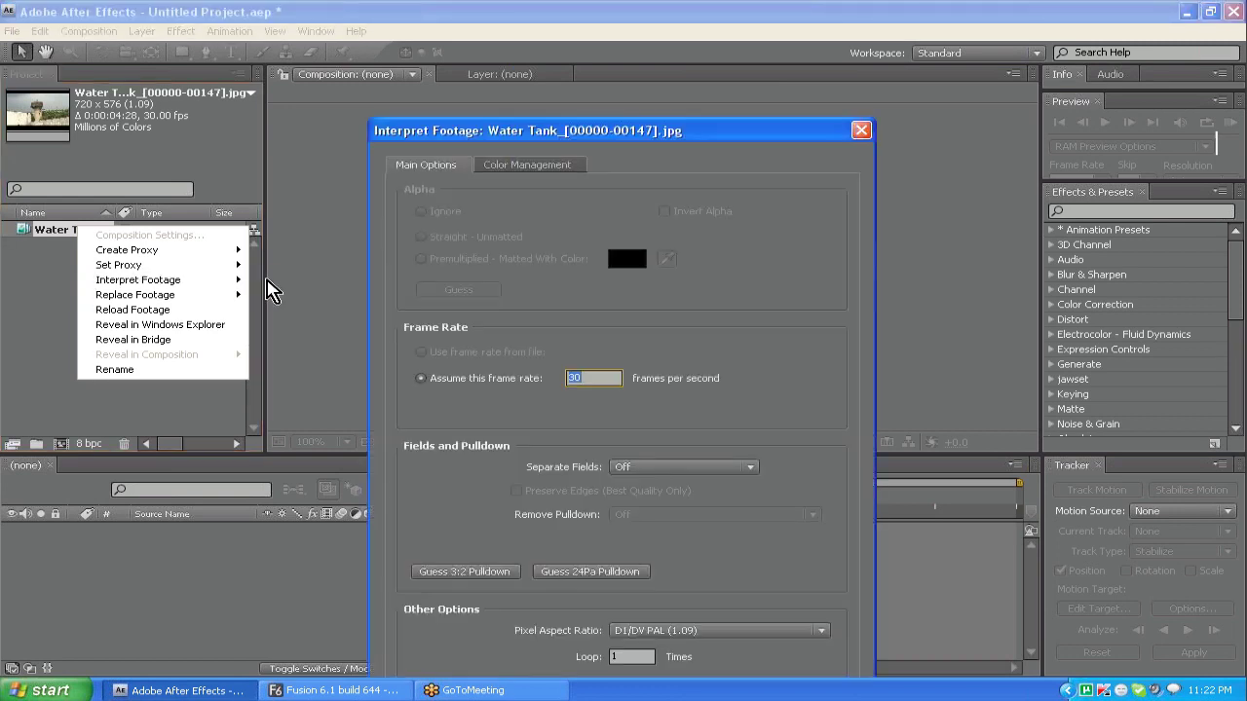
pyautogui.write('25')
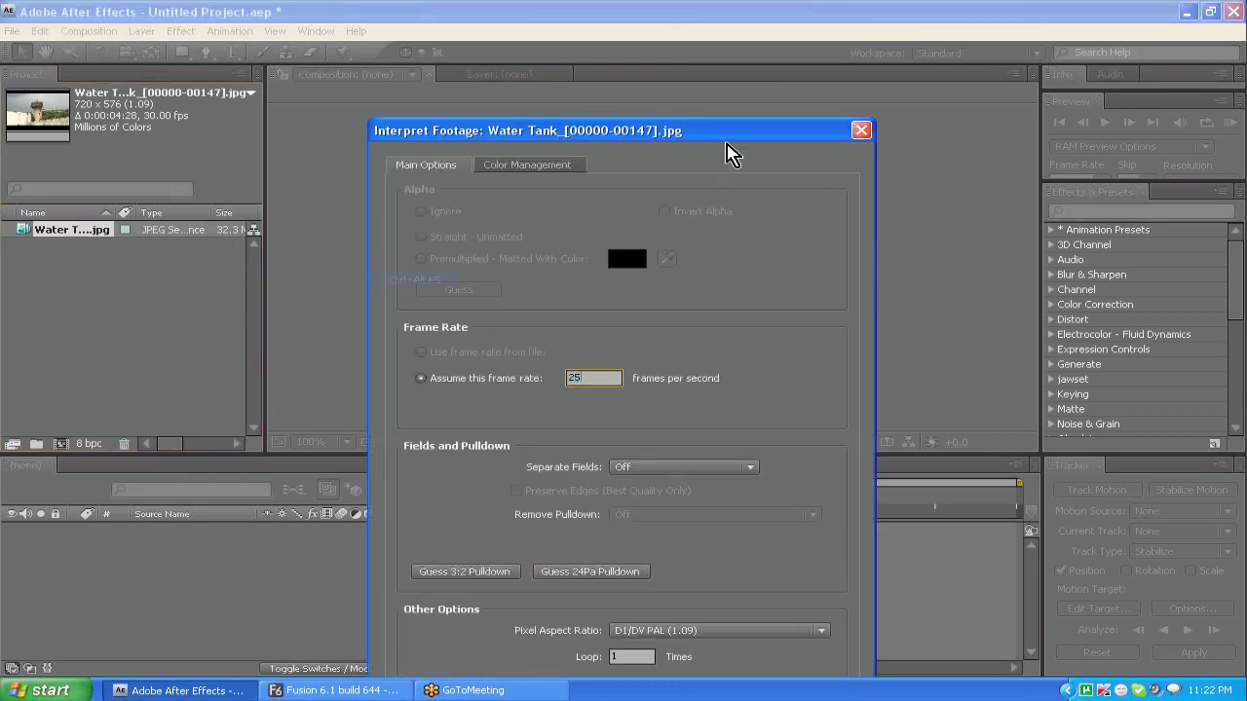
pyautogui.moveTo(730, 136); pyautogui.dragTo(730, 70)
pyautogui.click(748, 680)
pyautogui.moveTo(72, 230); pyautogui.dragTo(595, 307)
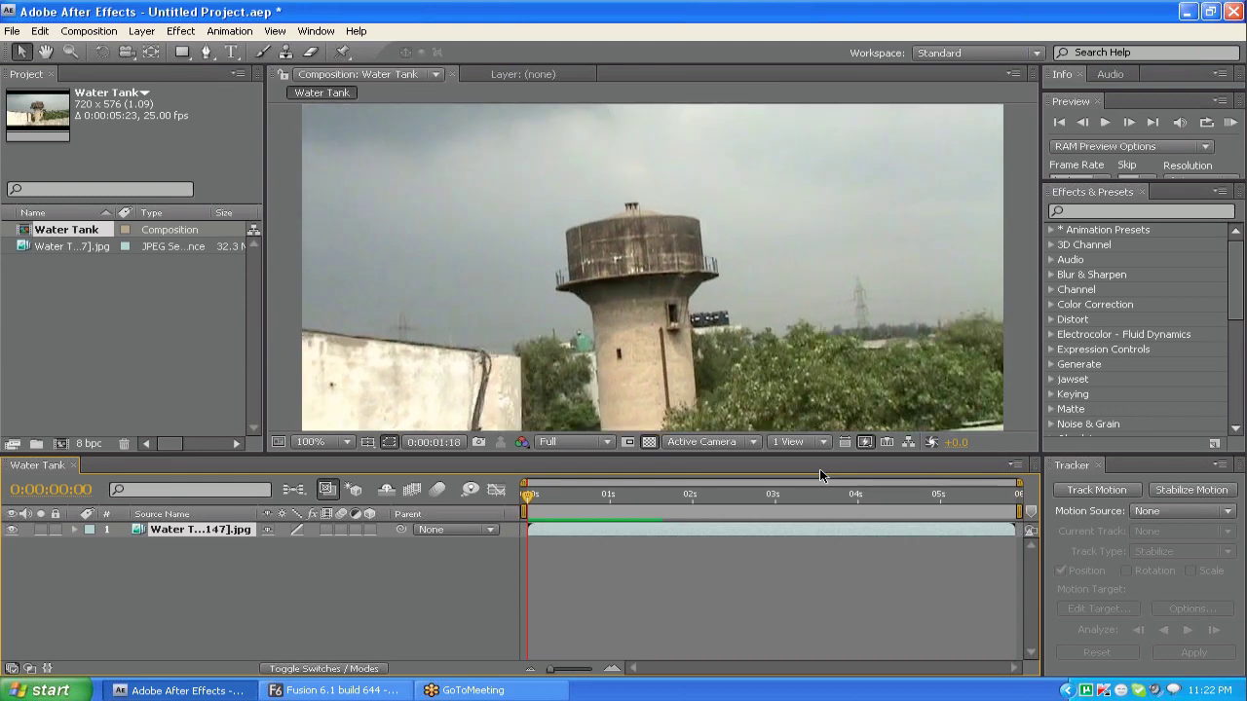
pyautogui.click(125, 316)
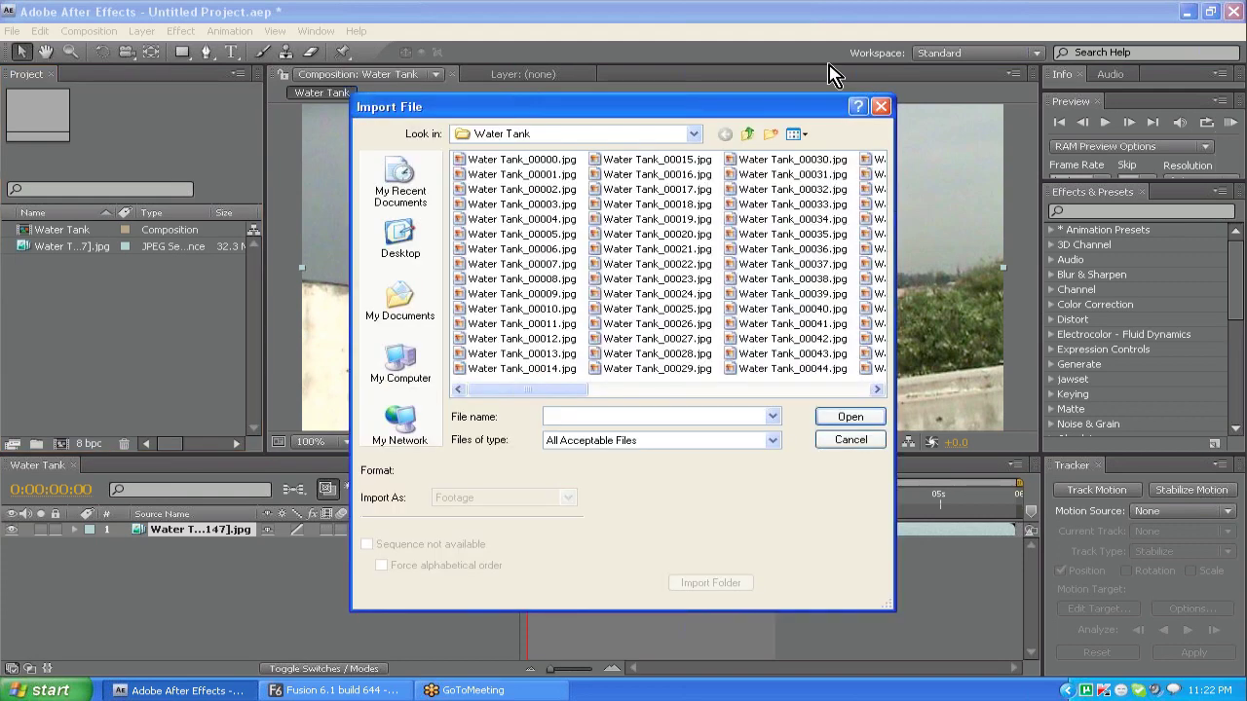
# Step: Import Flag_00000.tga from the Flag folder as a Targa sequence, confirming its alpha settings
pyautogui.click(747, 133)
pyautogui.doubleClick(487, 161)
pyautogui.click(503, 159)
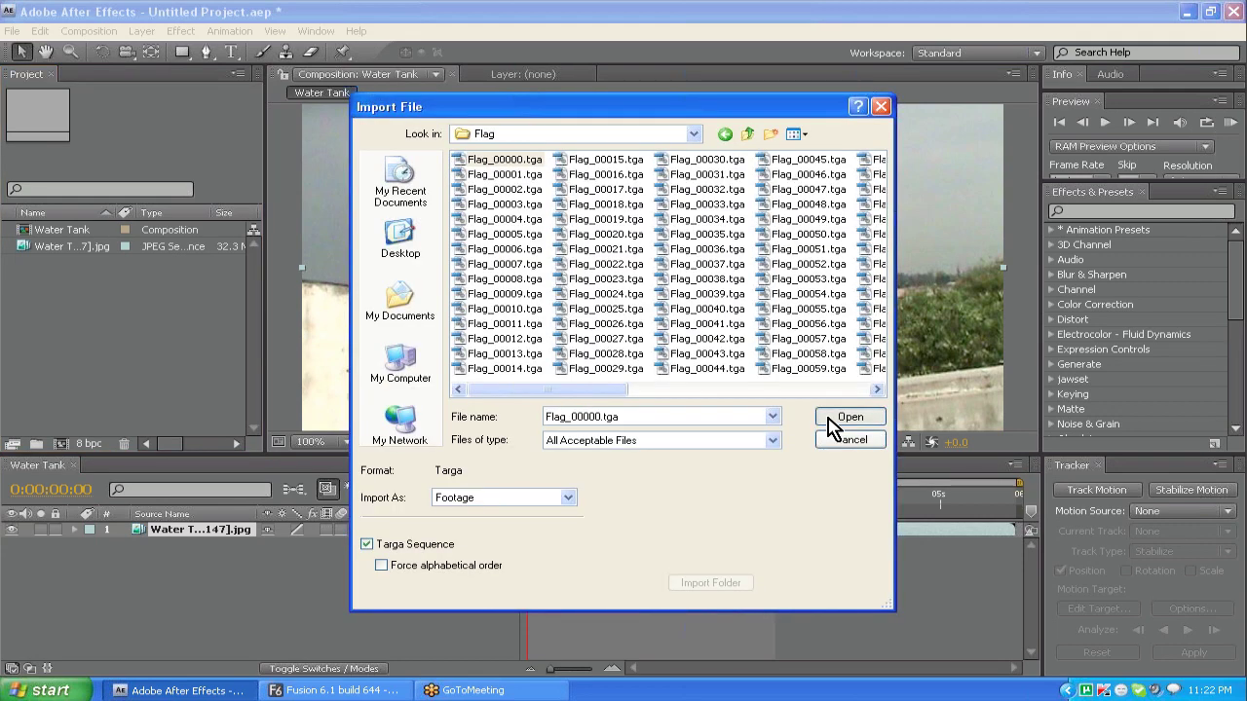
pyautogui.click(843, 416)
pyautogui.click(518, 435)
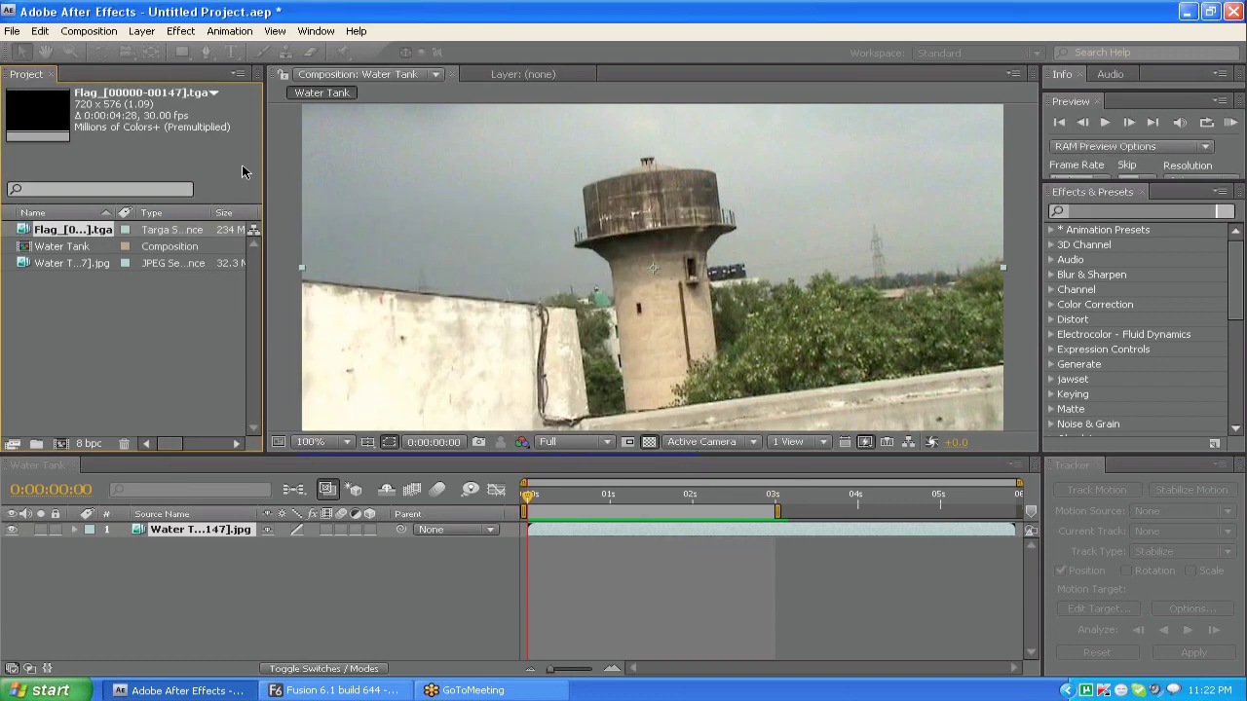
# Step: Reinterpret the Flag footage at 25 fps and place it above the Water Tank layer
pyautogui.rightClick(78, 231)
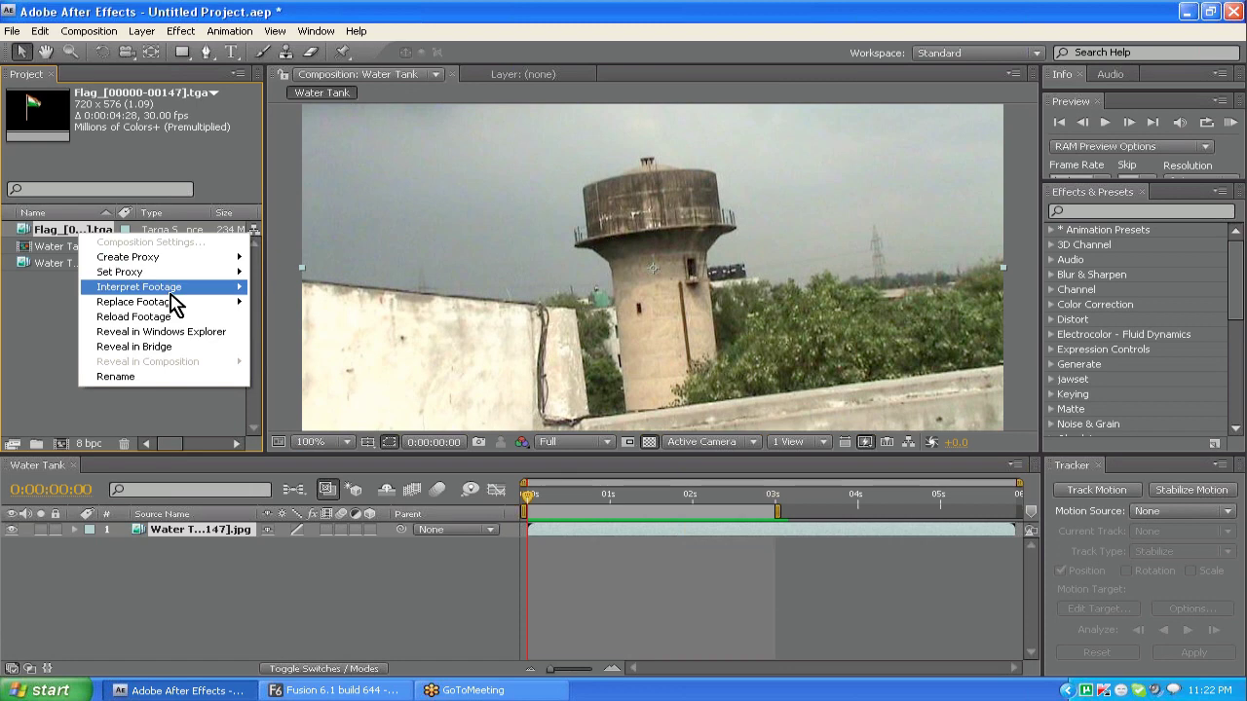
pyautogui.click(272, 288)
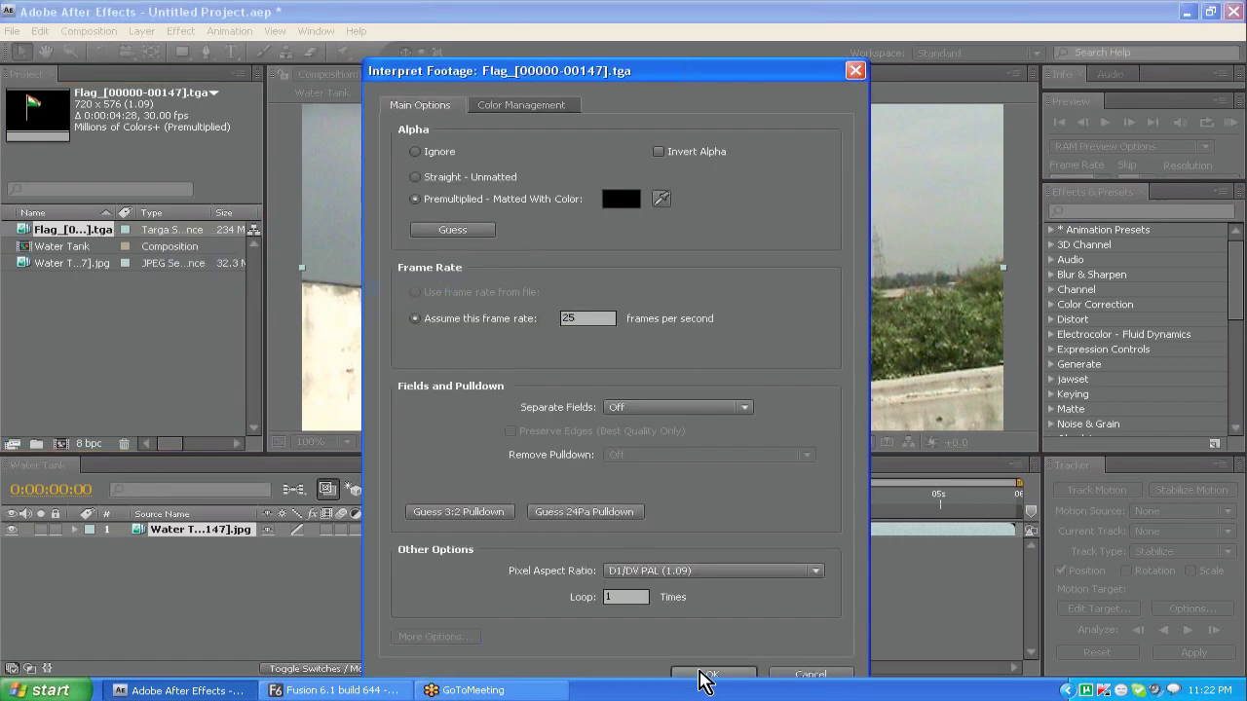
pyautogui.click(703, 679)
pyautogui.moveTo(178, 523); pyautogui.dragTo(178, 527)
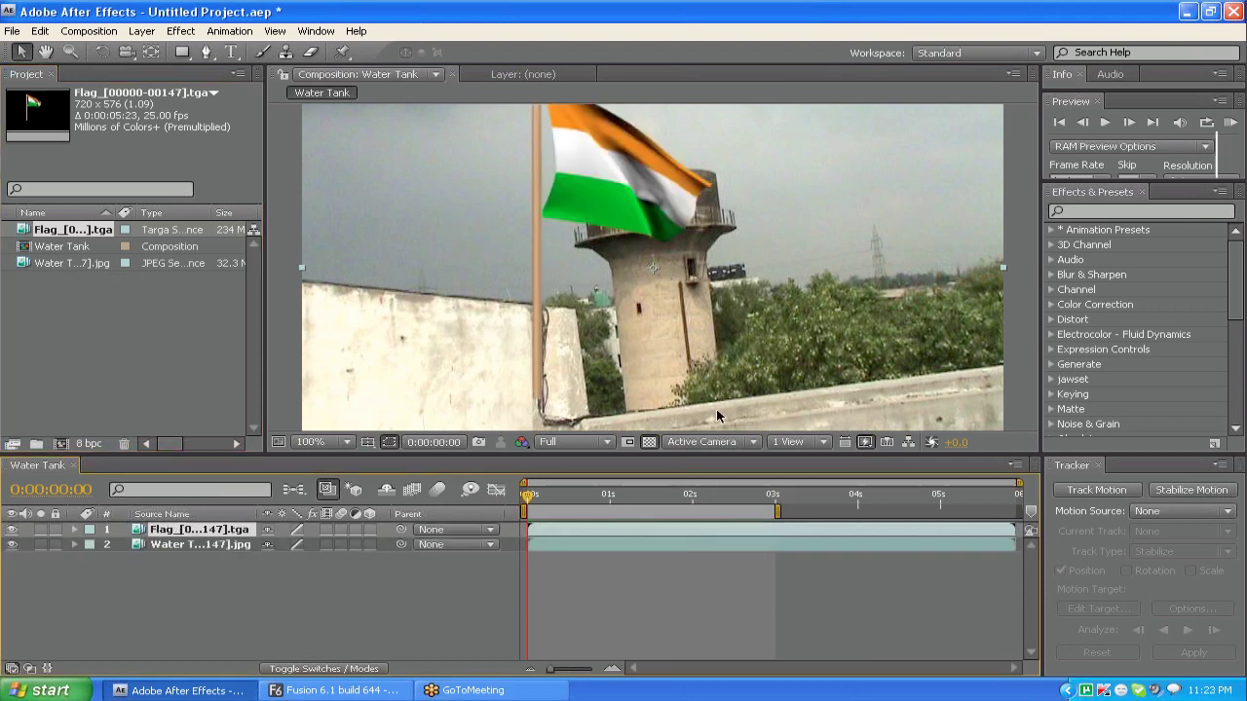
# Step: Resize the panels, select the Water Tank layer and switch the Flag layer's visibility off
pyautogui.moveTo(652, 454); pyautogui.dragTo(662, 537)
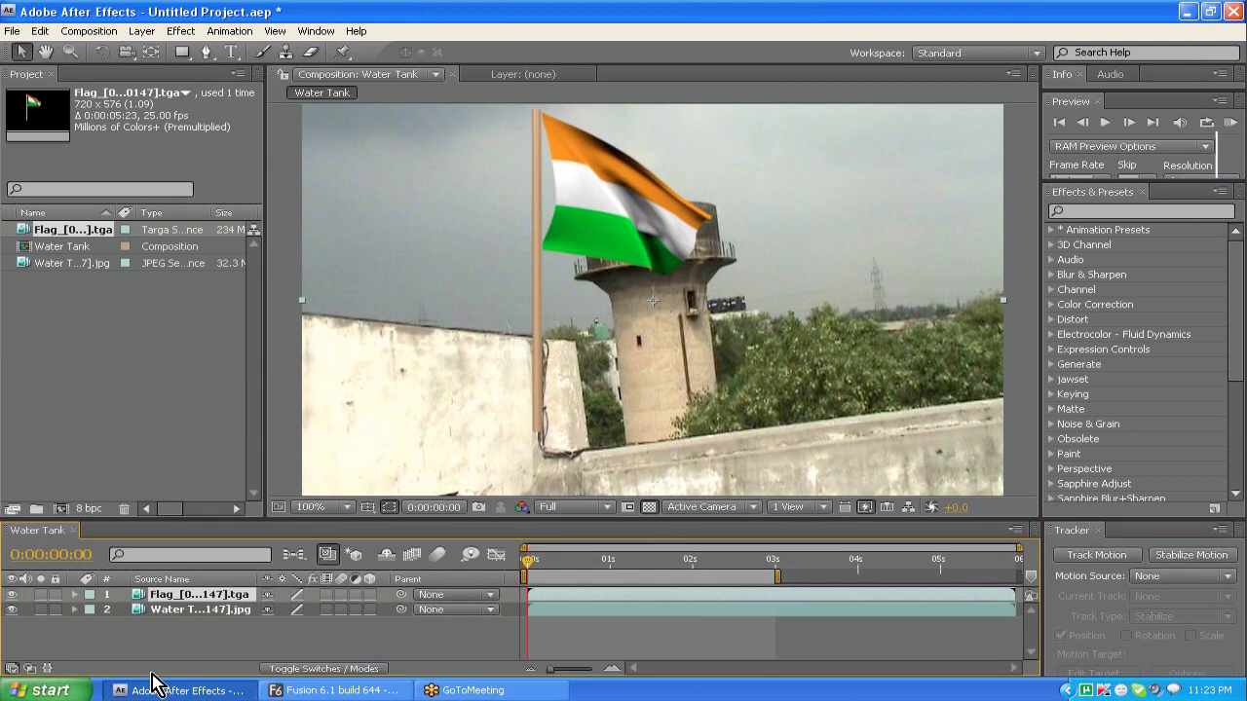
pyautogui.click(13, 594)
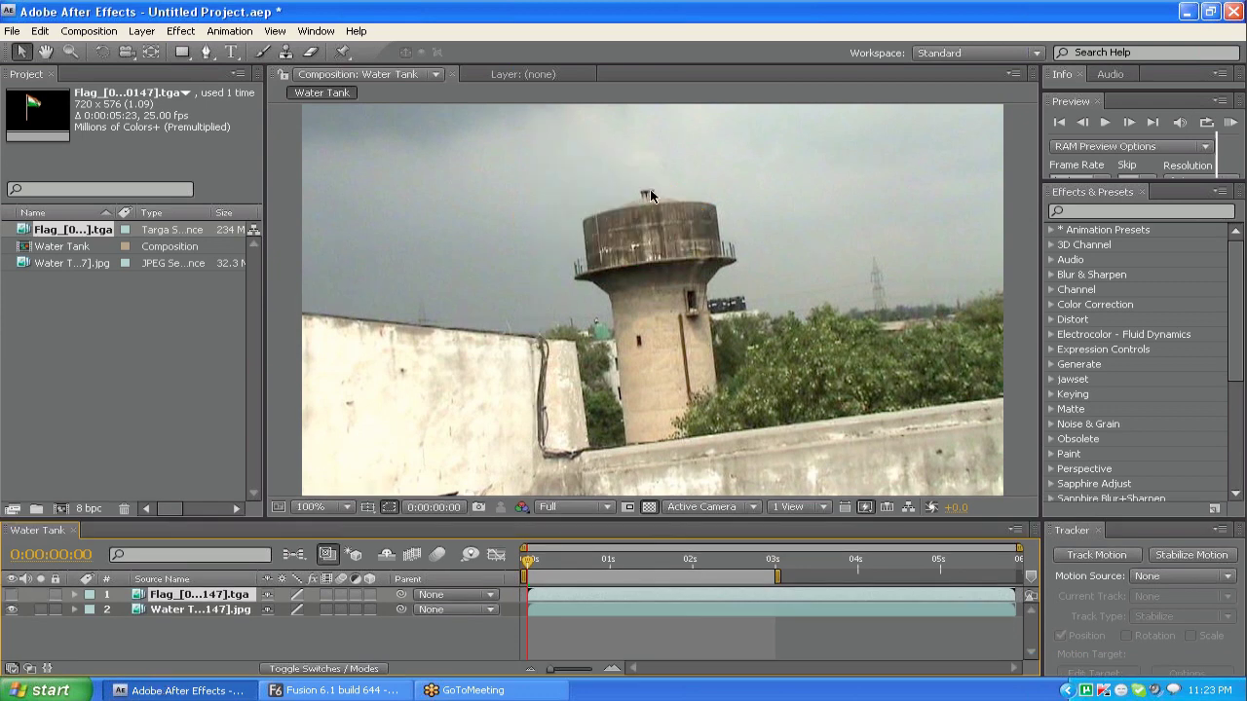
pyautogui.click(13, 594)
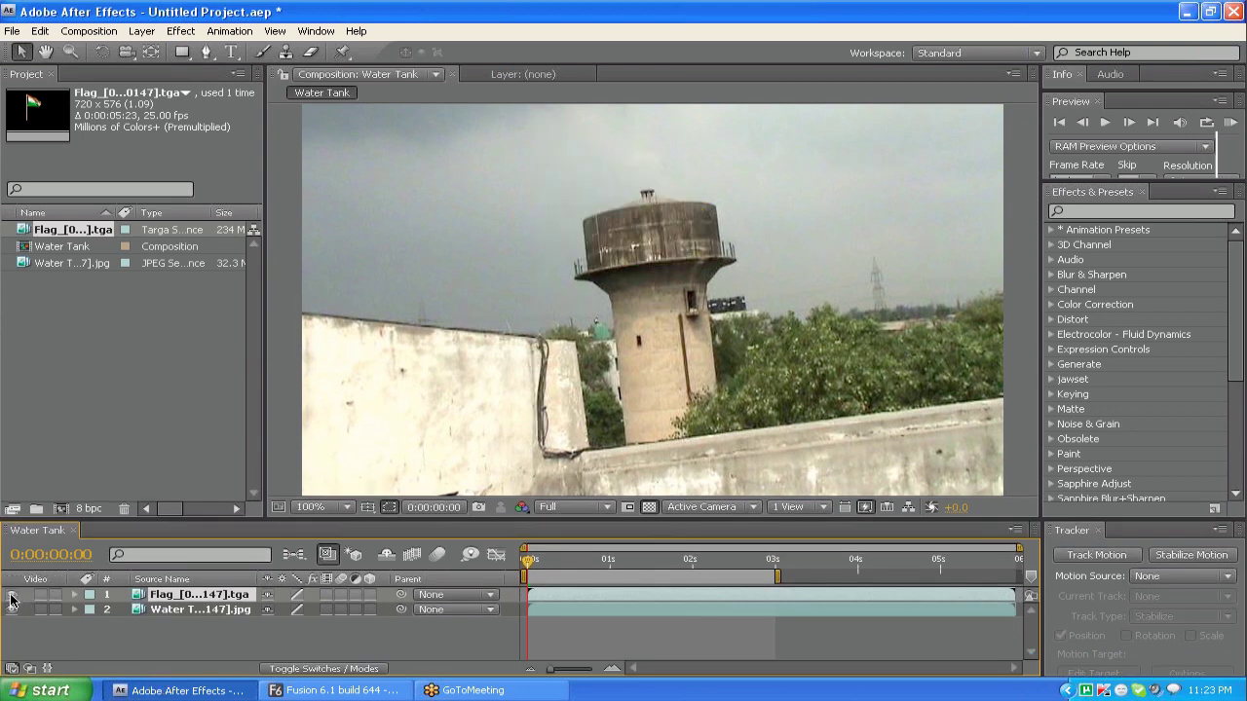
pyautogui.click(181, 610)
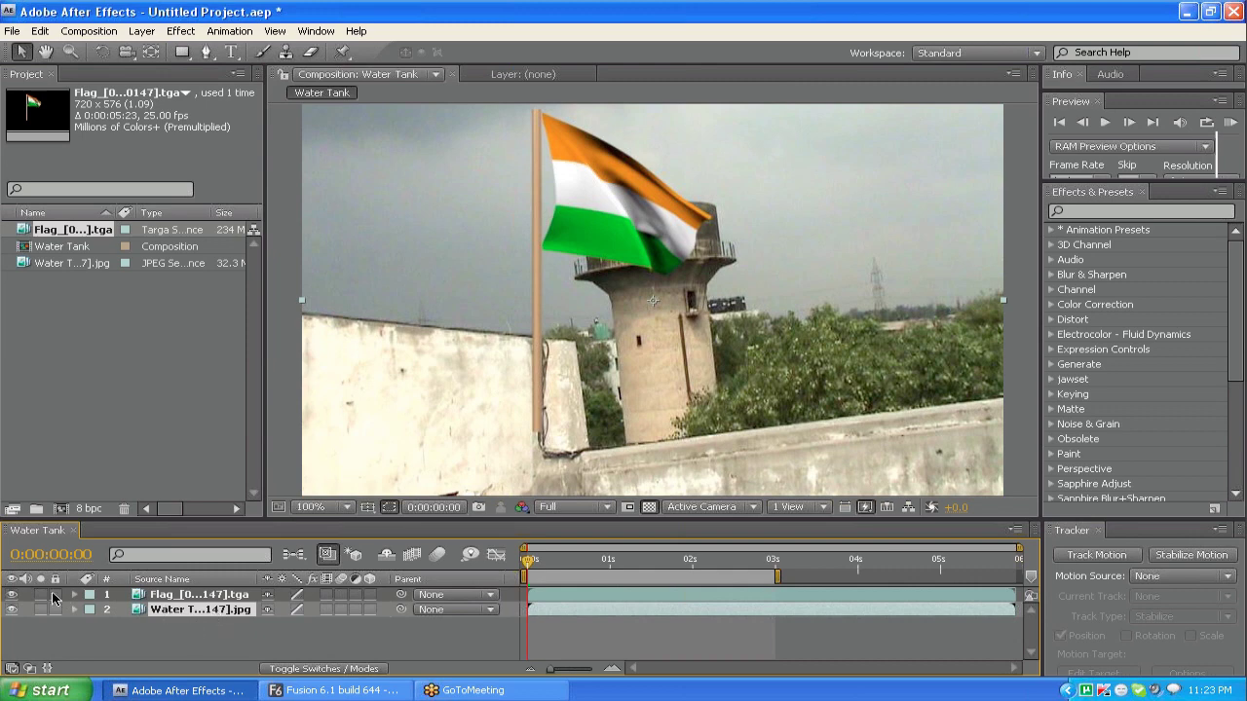
pyautogui.click(13, 594)
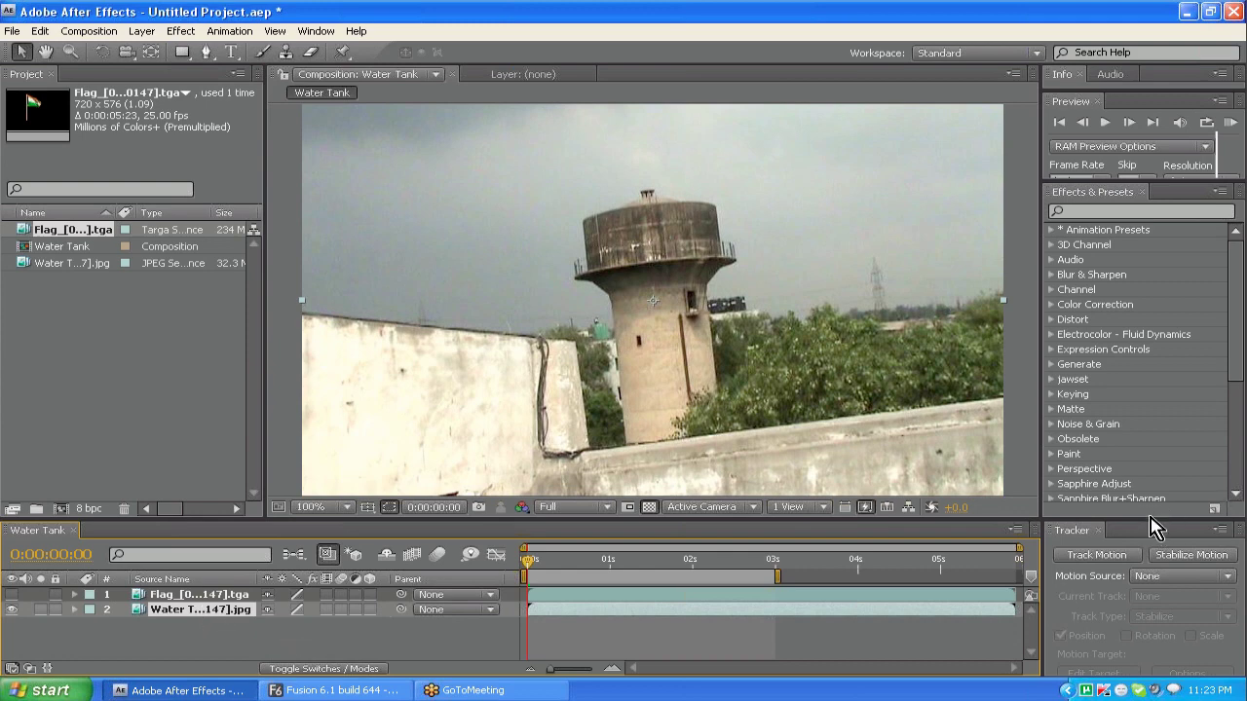
pyautogui.moveTo(1147, 519); pyautogui.dragTo(1149, 474)
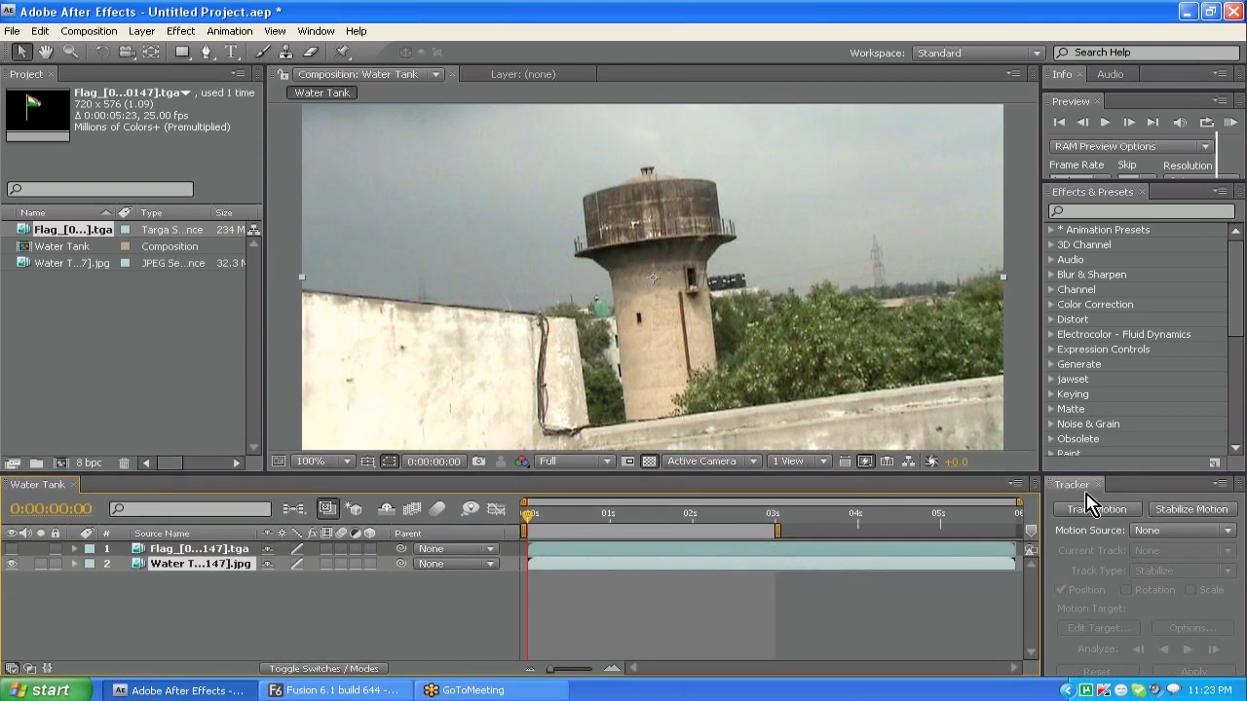
# Step: Set the Tracker's Motion Source to the Water Tank footage and start Track Motion
pyautogui.click(315, 33)
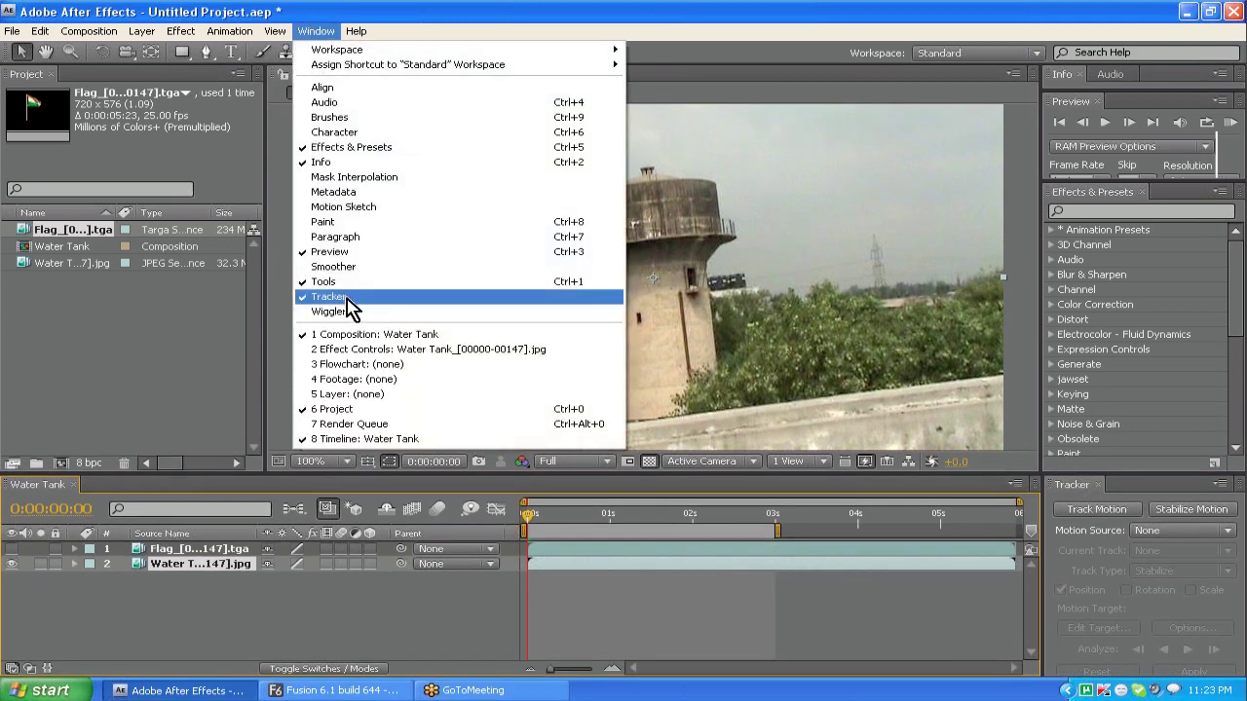
pyautogui.click(1144, 496)
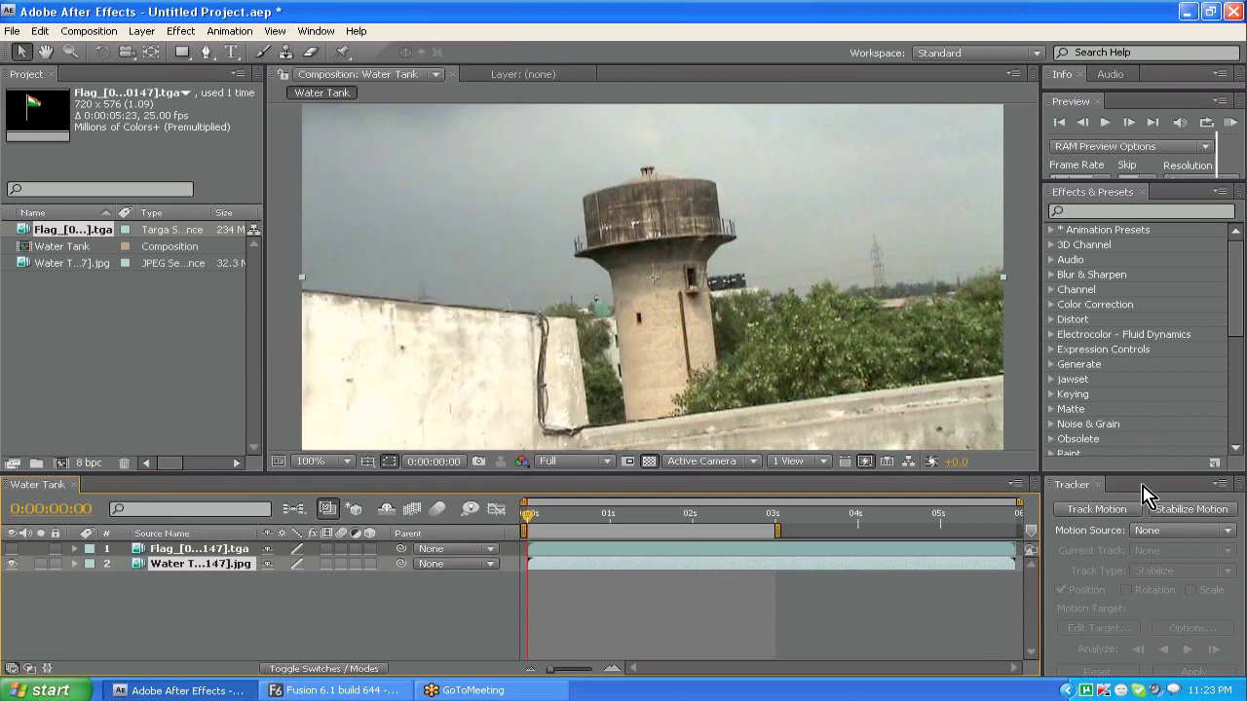
pyautogui.click(1156, 533)
pyautogui.click(1119, 588)
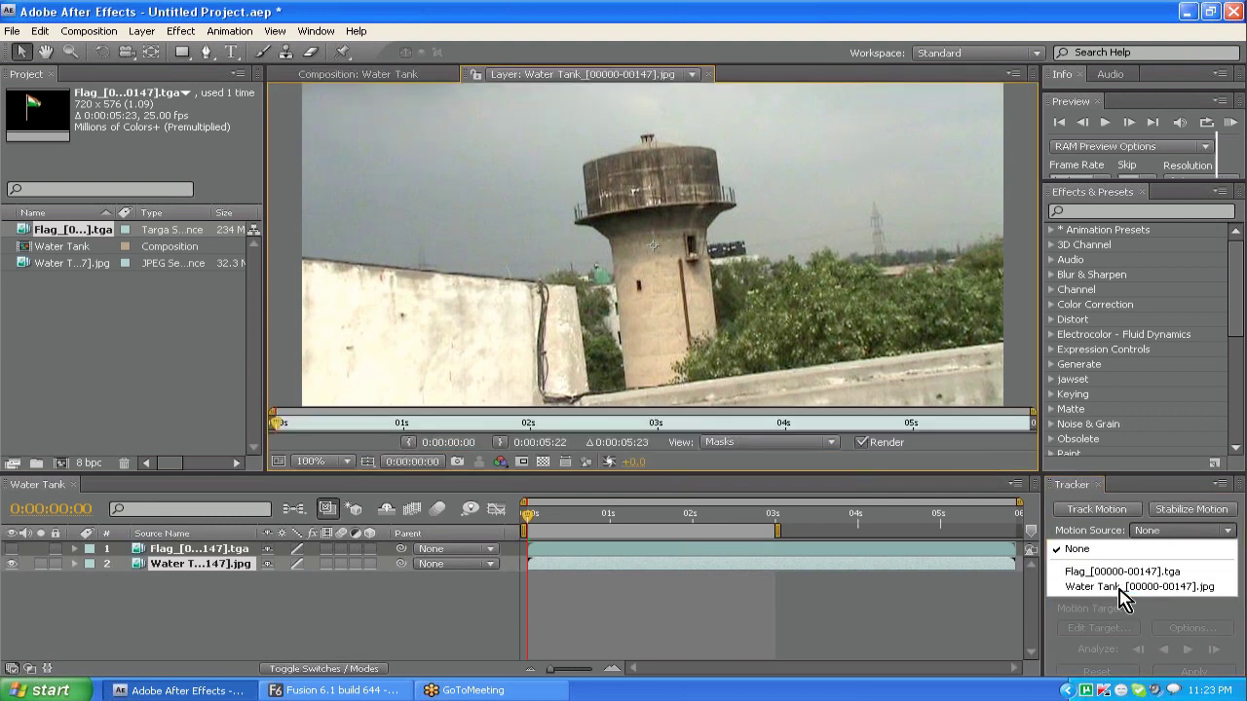
pyautogui.click(1099, 514)
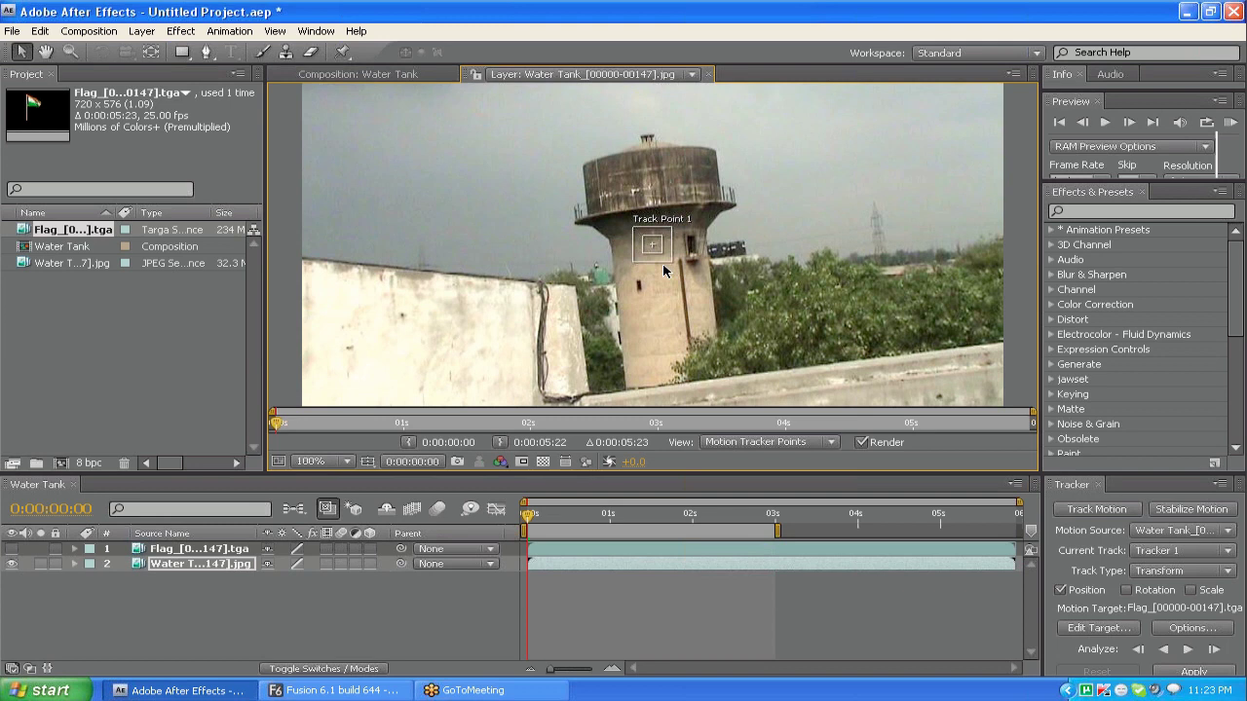
# Step: Enable Rotation tracking and place Track Points 1 and 2 on the tank's left and right edges
pyautogui.click(1127, 590)
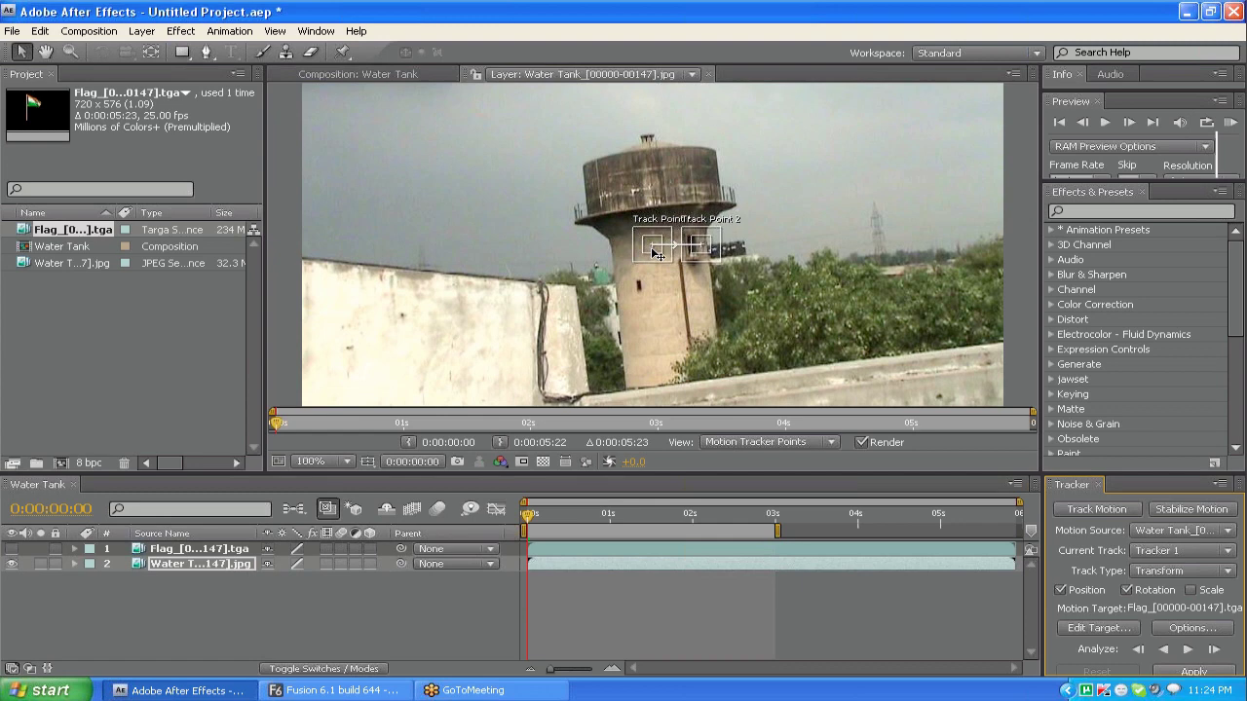
pyautogui.scroll(1, 658, 255)
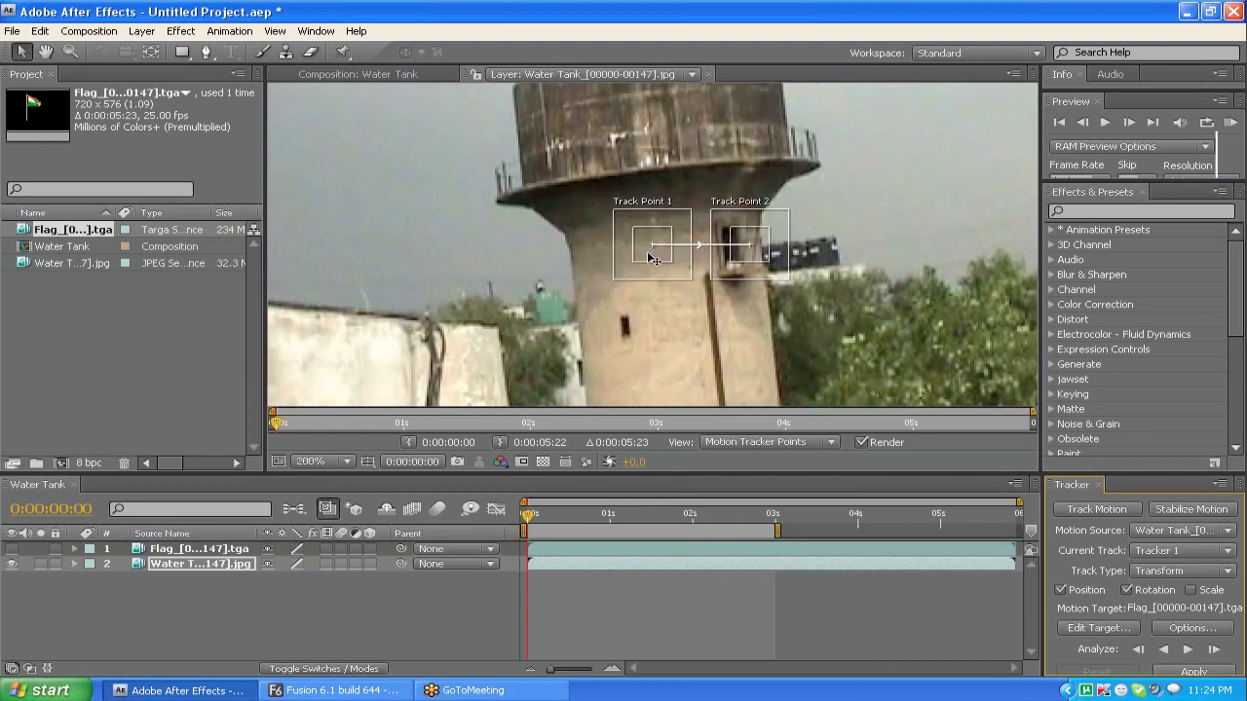
pyautogui.moveTo(651, 257); pyautogui.dragTo(498, 201)
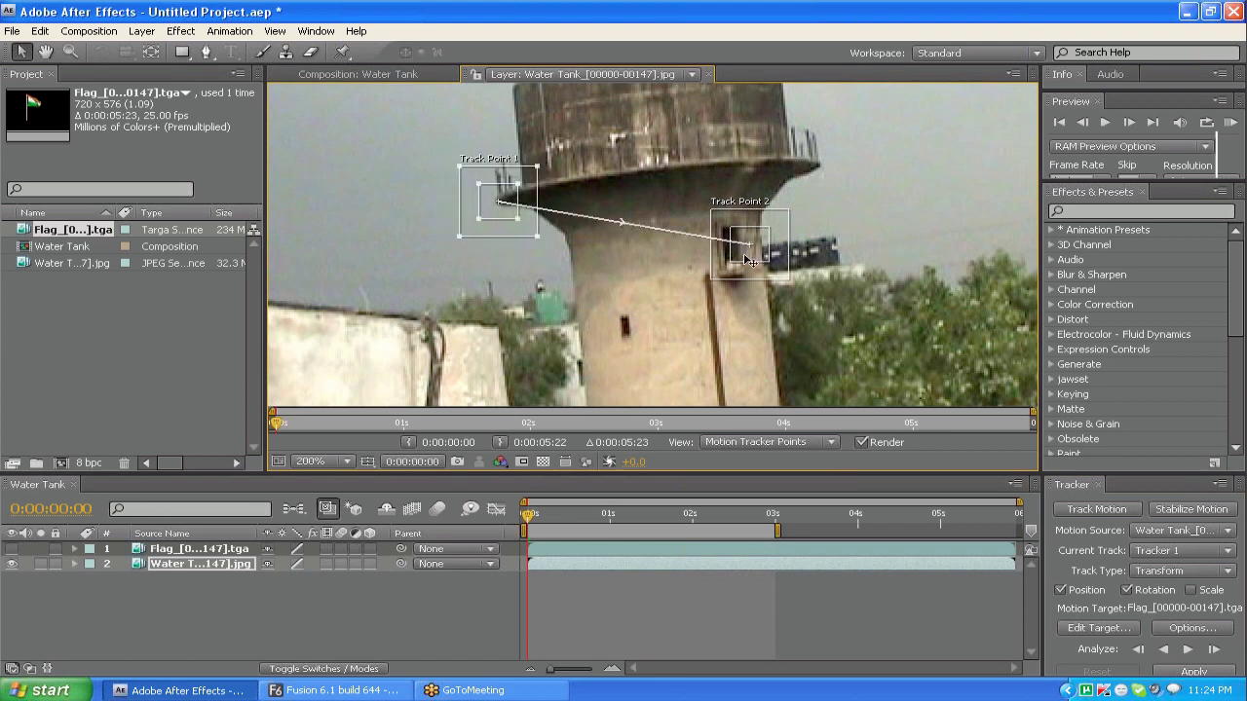
pyautogui.moveTo(748, 257); pyautogui.dragTo(816, 180)
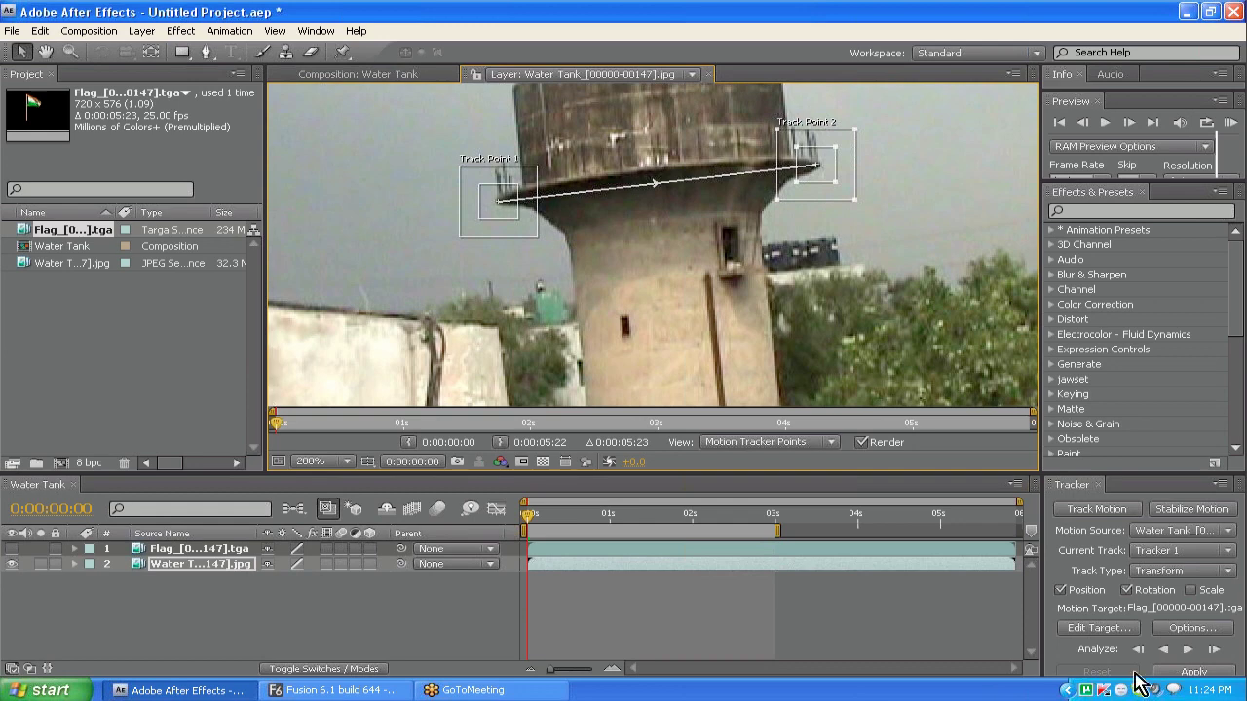
# Step: Analyze both track points forward through the footage and scrub back to verify the paths
pyautogui.click(1188, 650)
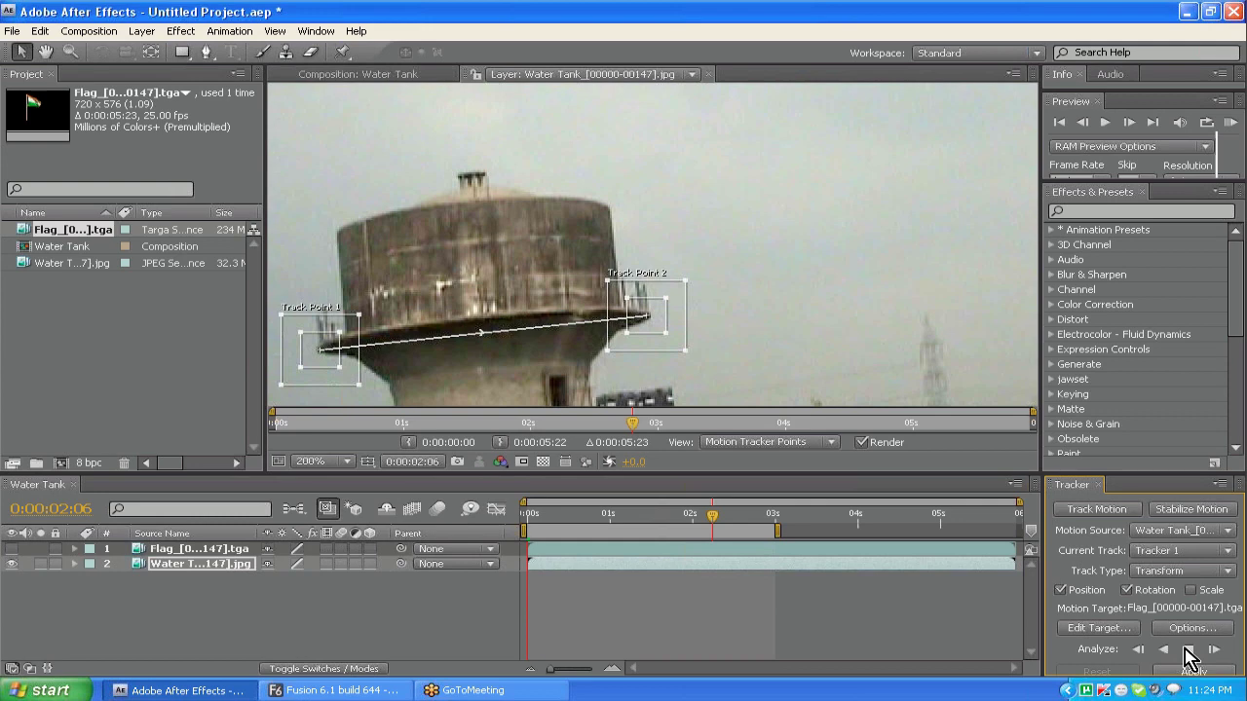
pyautogui.moveTo(791, 514); pyautogui.dragTo(527, 517)
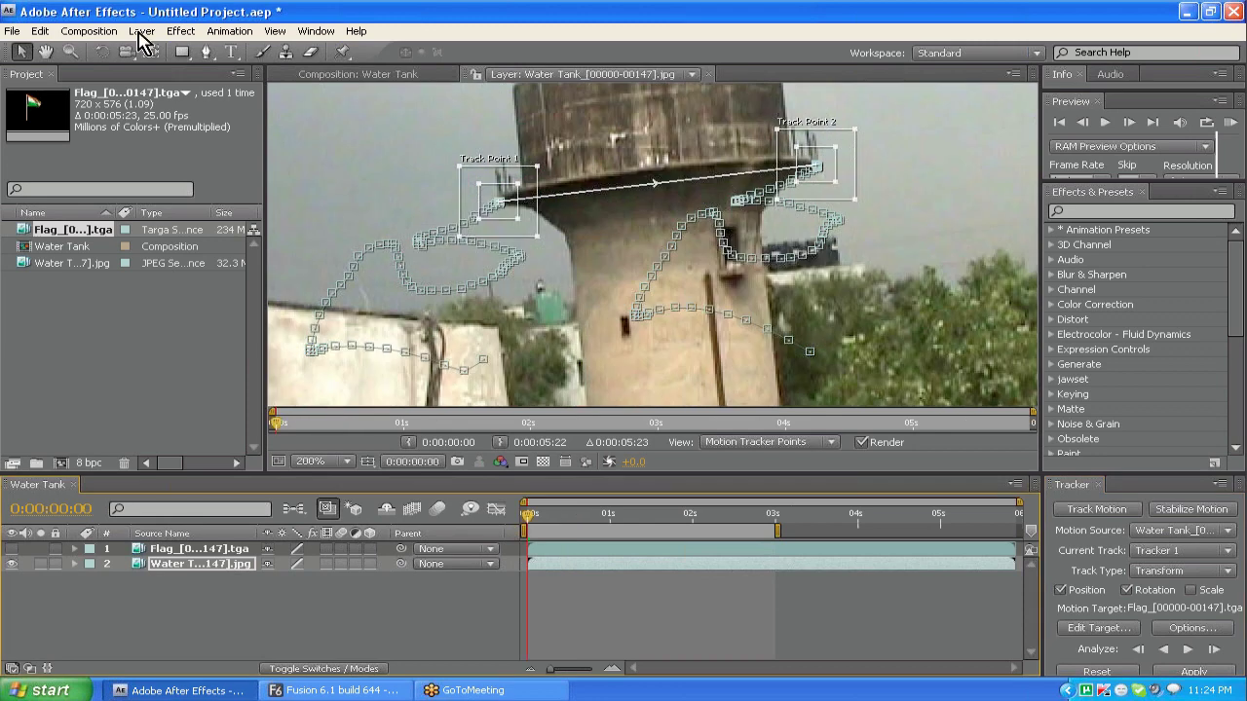
pyautogui.click(142, 32)
# Step: Add a Null Object, set Null 1 as the motion target, and apply the X and Y tracking
pyautogui.moveTo(156, 49)
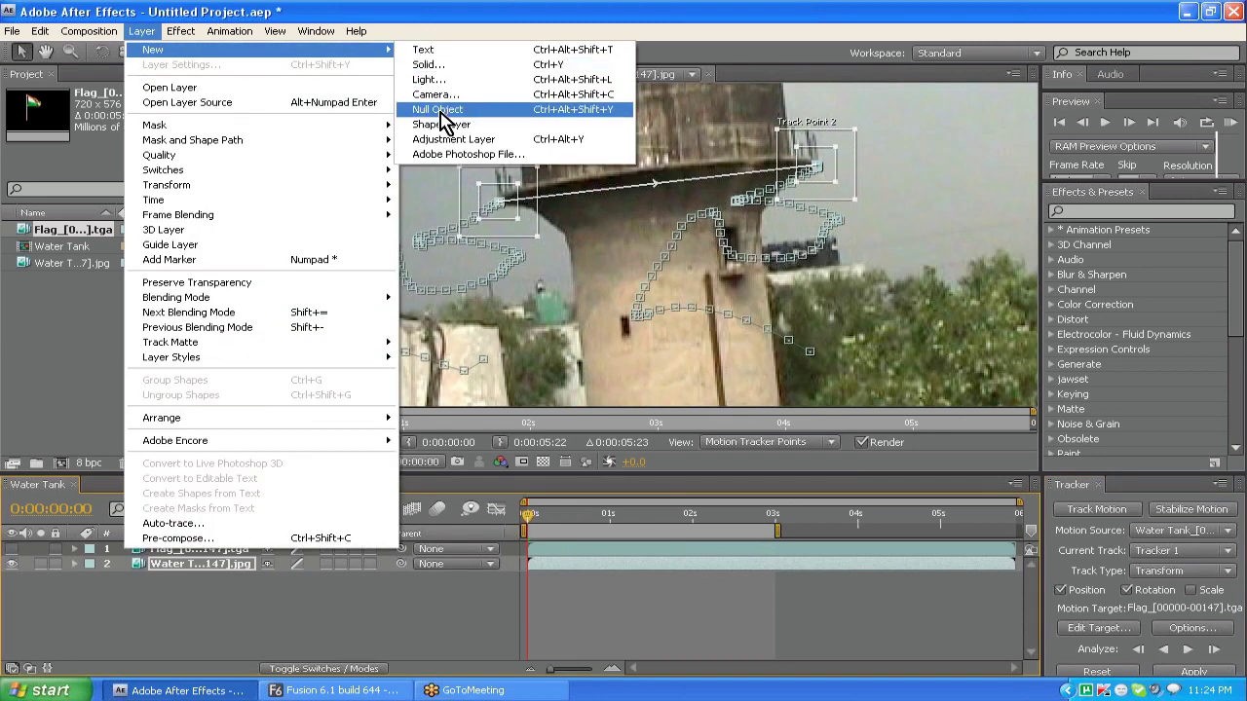
pyautogui.click(440, 117)
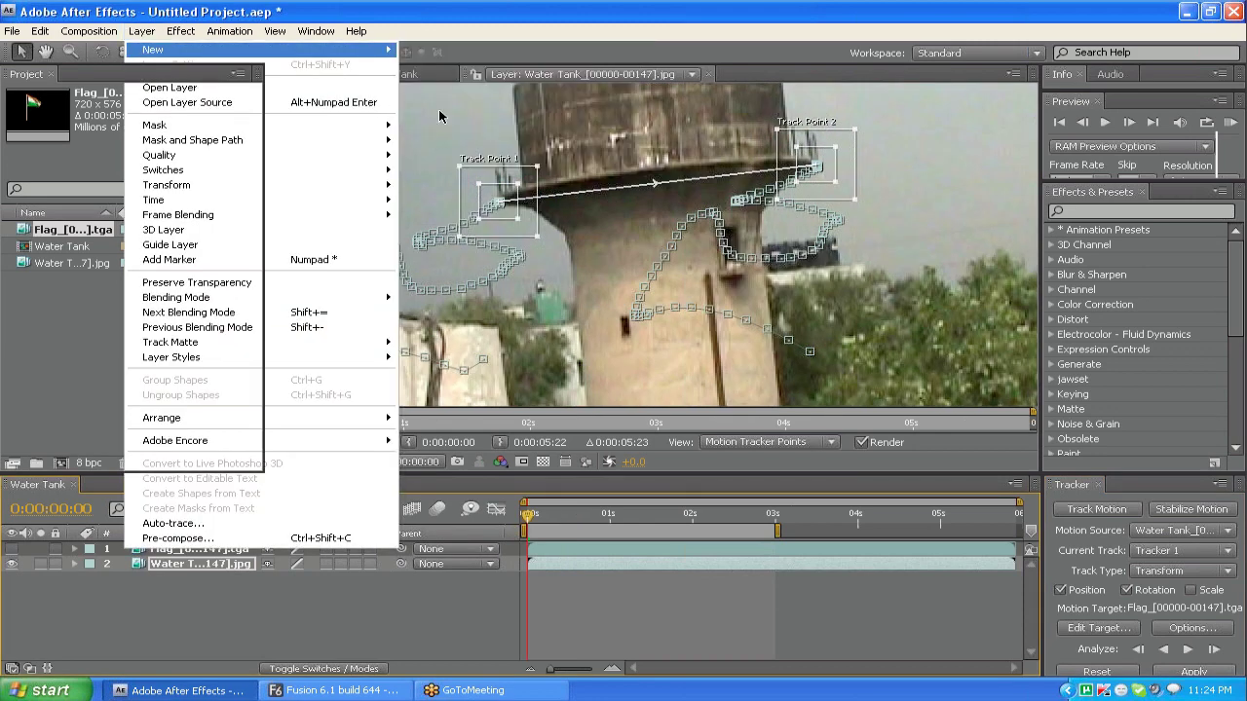
pyautogui.click(1098, 630)
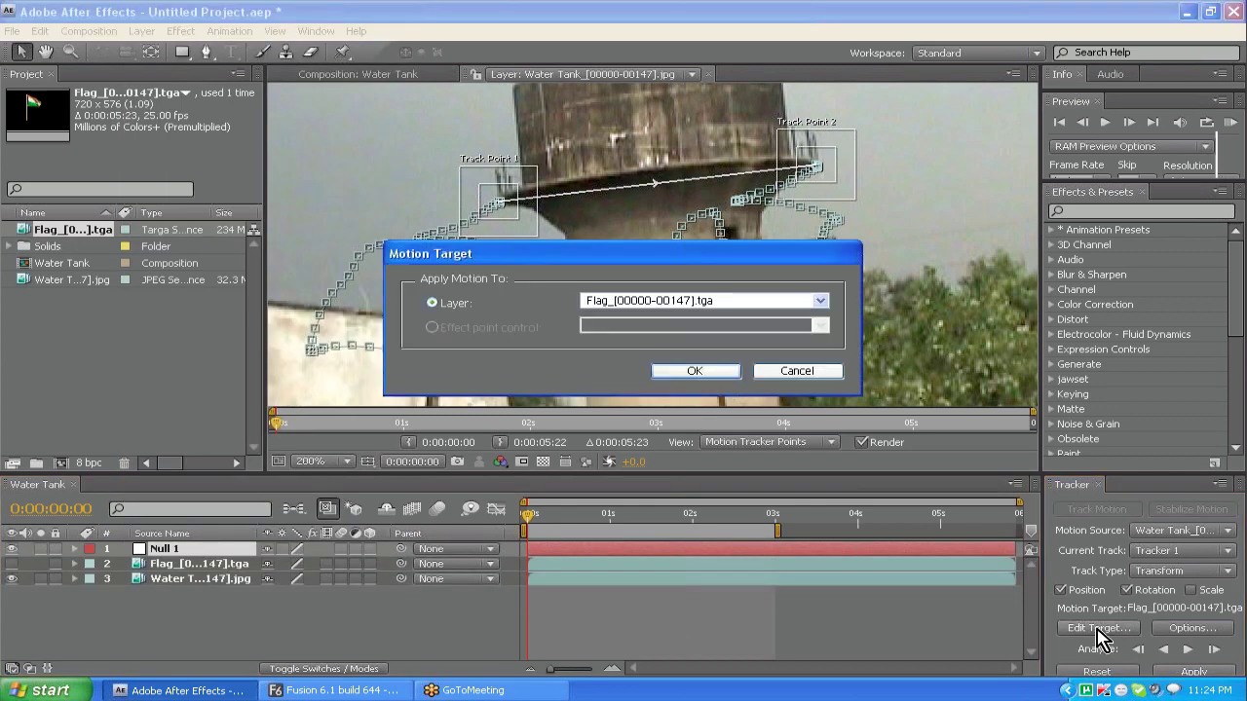
pyautogui.click(755, 302)
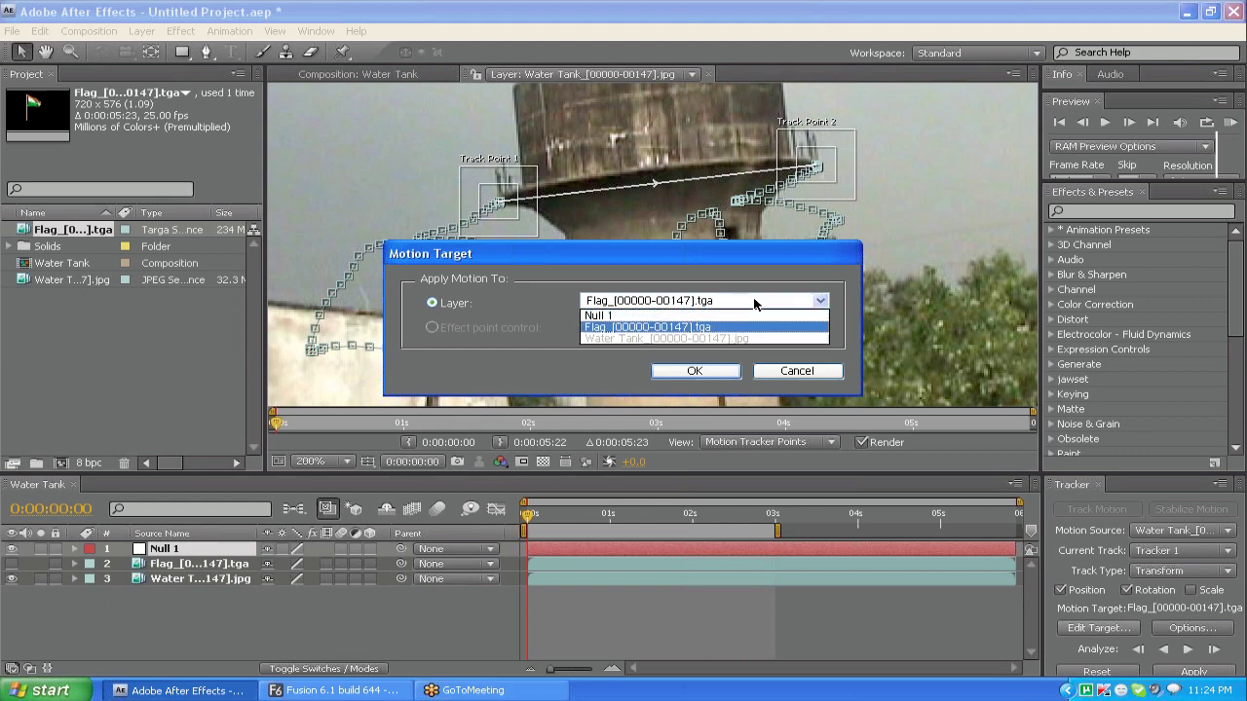
pyautogui.click(705, 316)
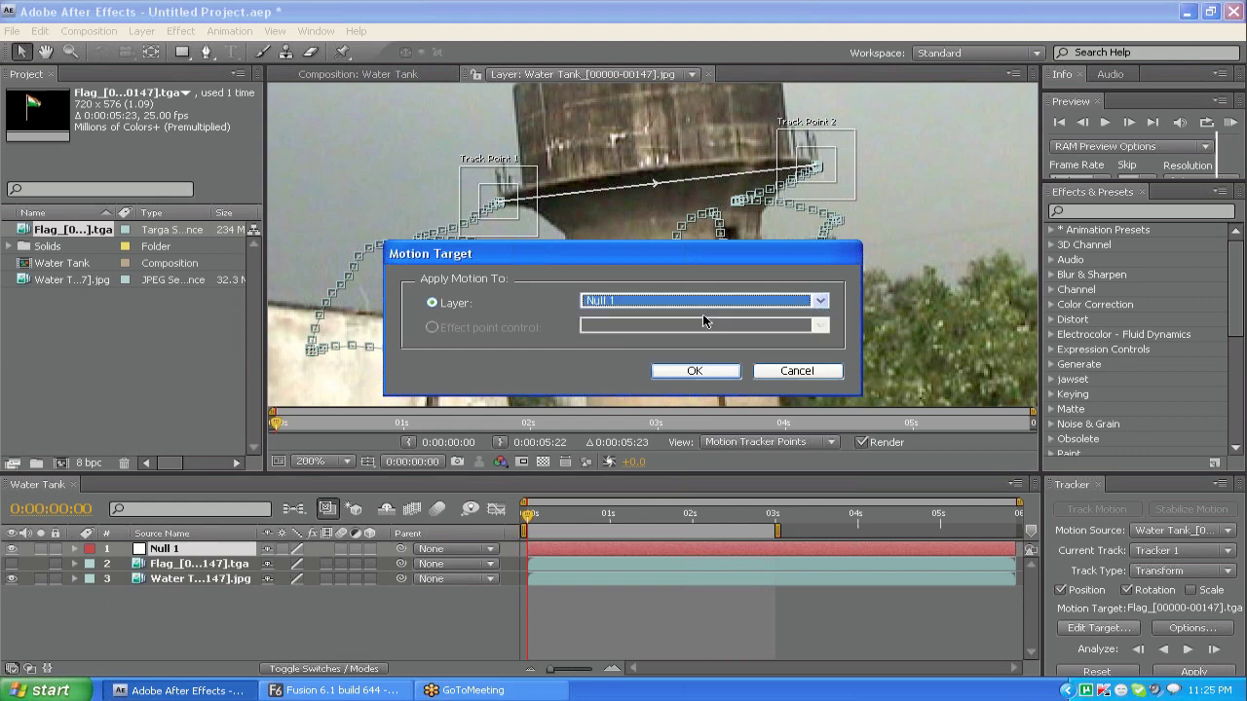
pyautogui.click(702, 372)
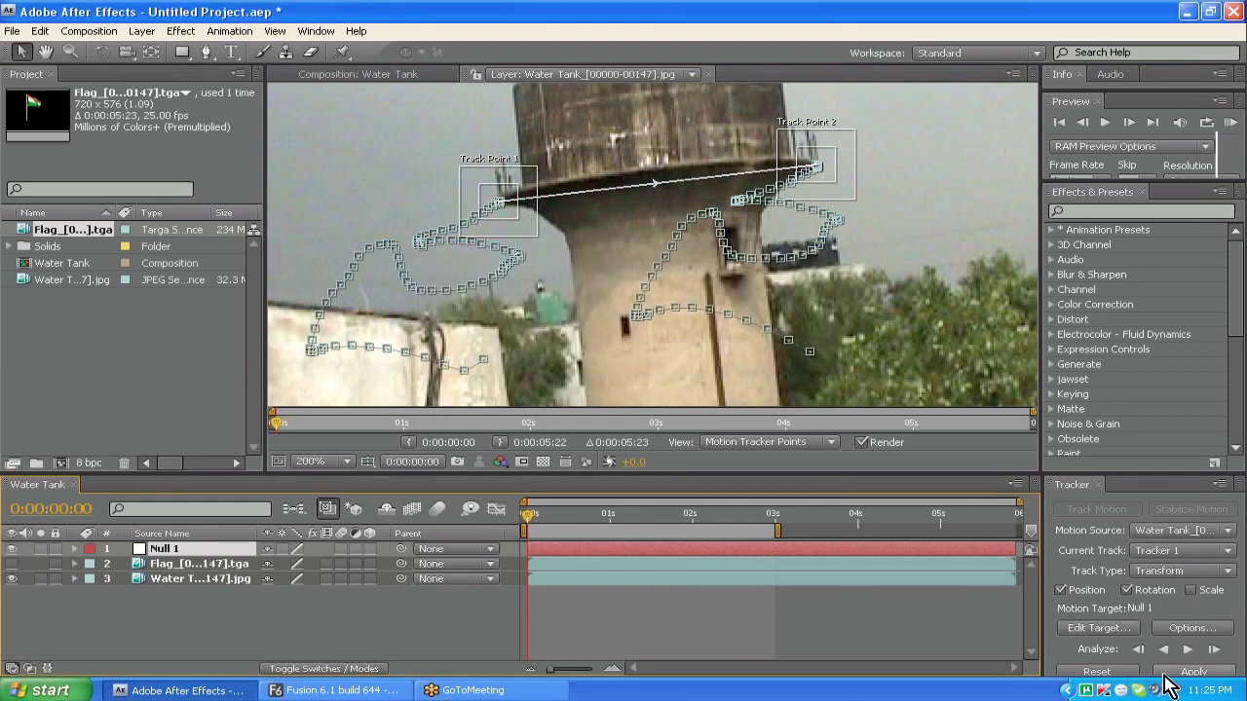
pyautogui.click(1194, 673)
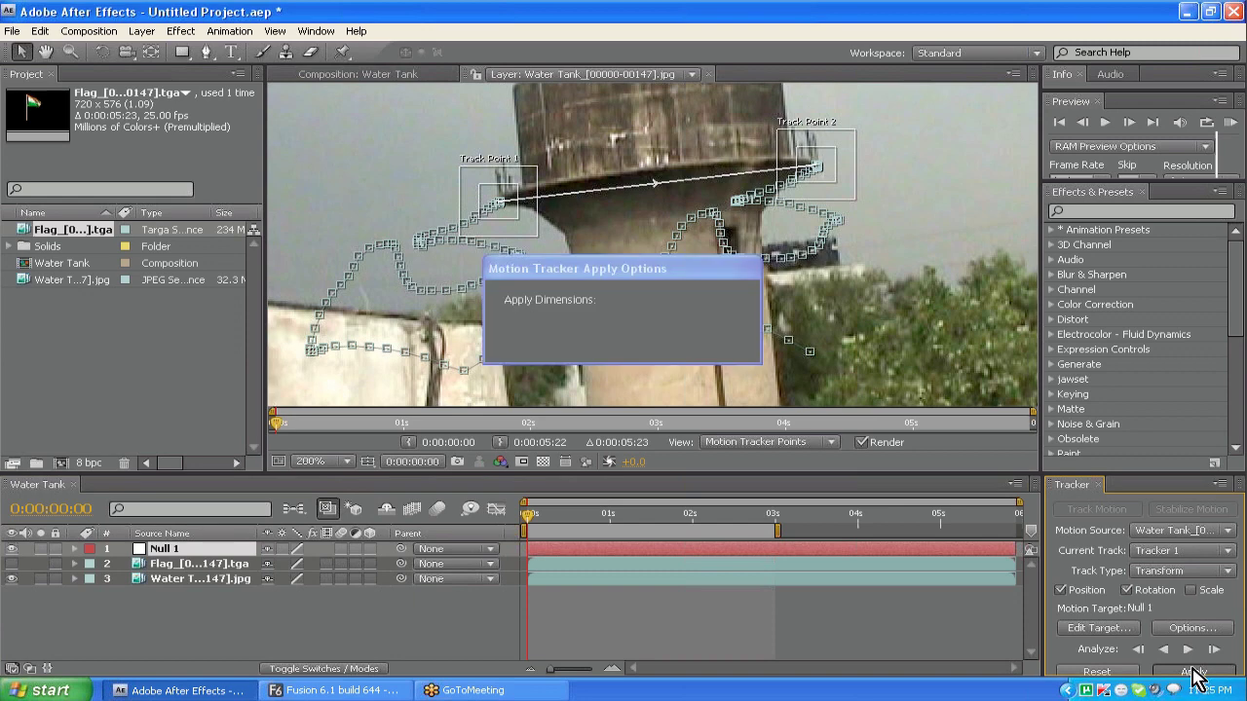
pyautogui.click(596, 340)
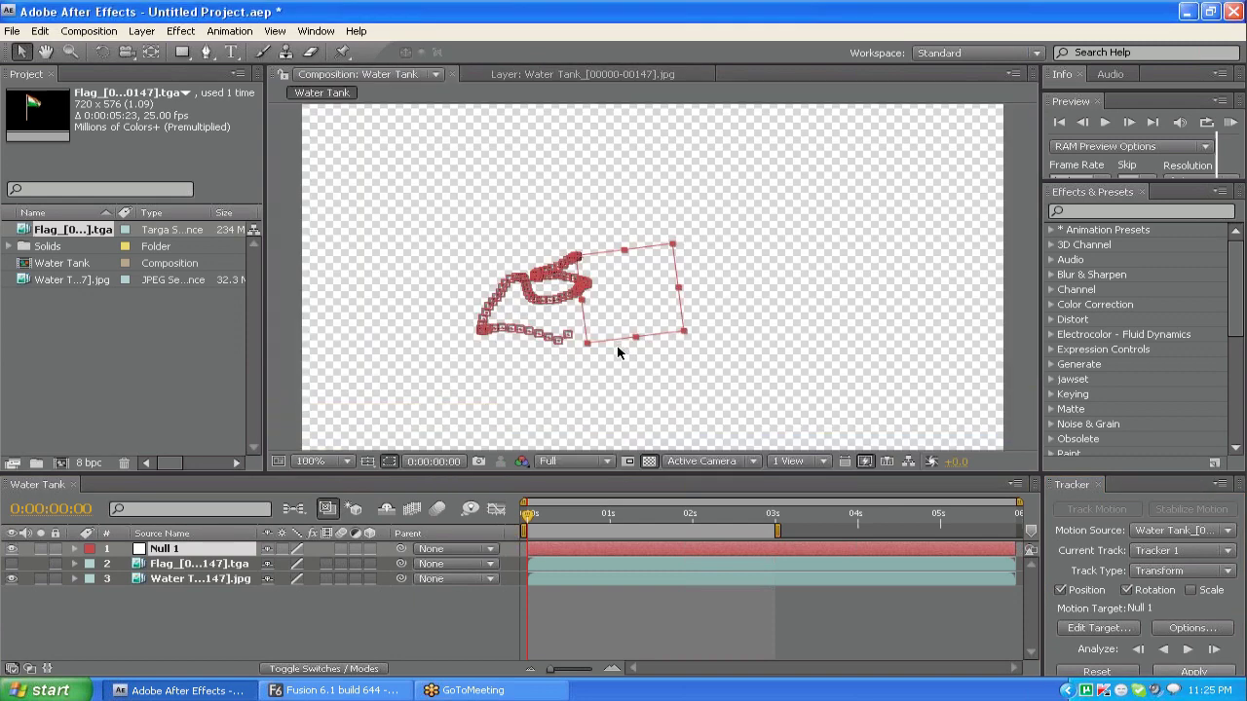
# Step: Scrub to verify Null 1's tracked motion, then parent the Flag layer to Null 1
pyautogui.click(530, 514)
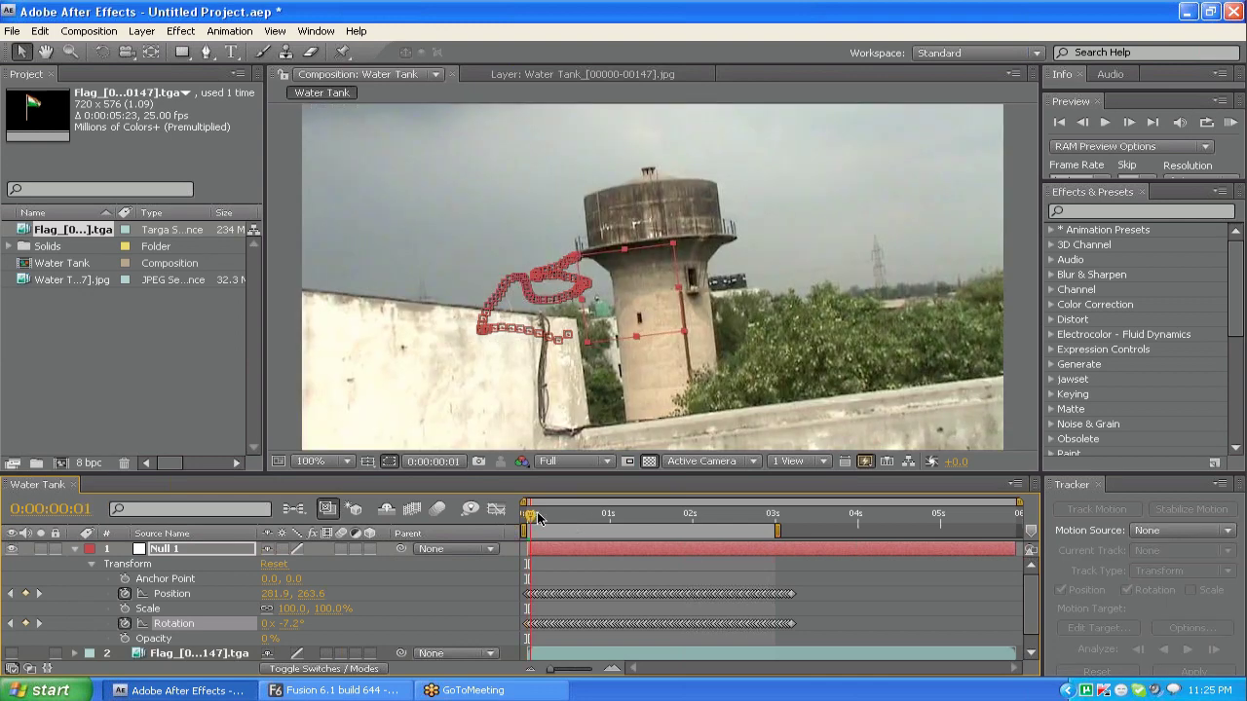
pyautogui.moveTo(539, 517); pyautogui.dragTo(650, 522)
pyautogui.press('Home')
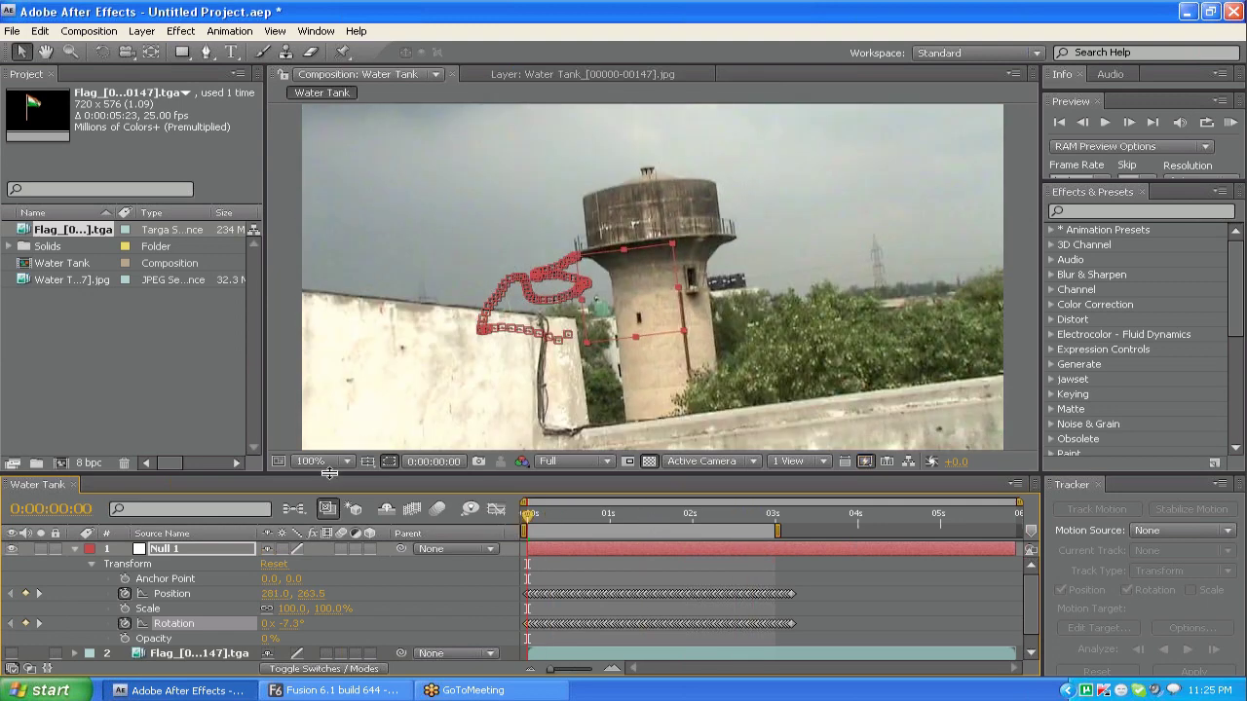
pyautogui.moveTo(329, 474); pyautogui.dragTo(329, 422)
pyautogui.moveTo(401, 599); pyautogui.dragTo(223, 495)
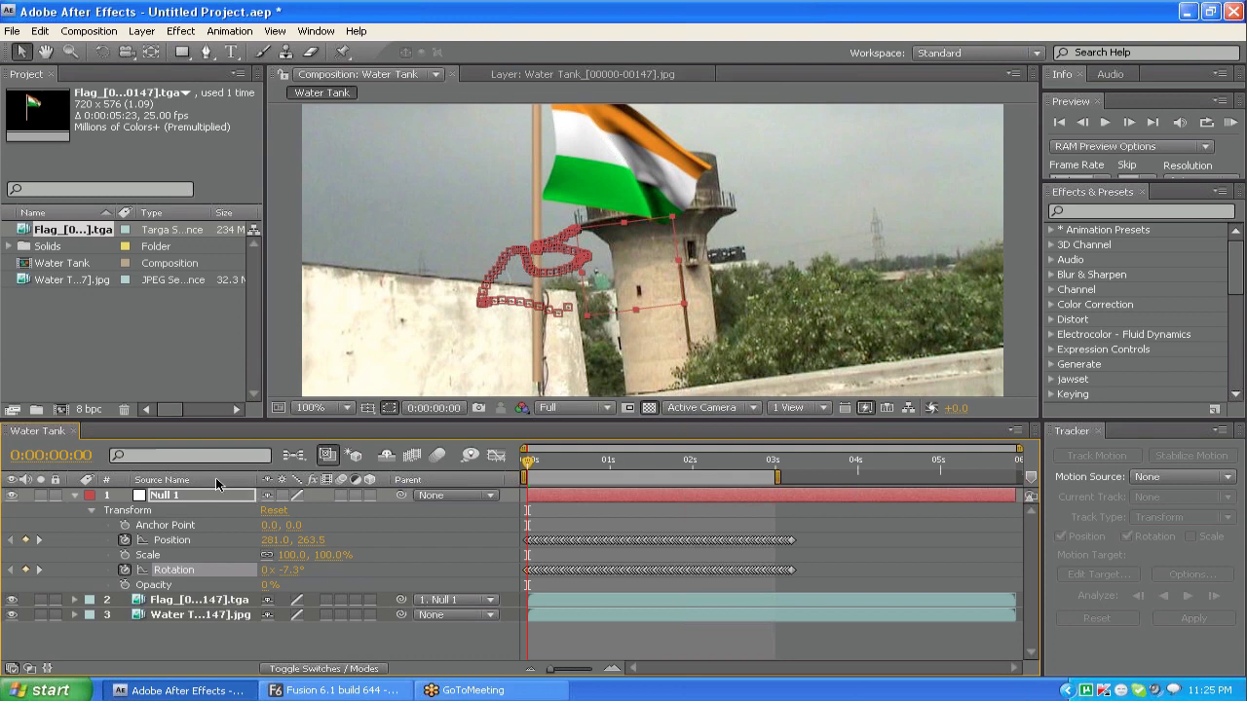
# Step: Select the Flag layer, reveal its Transform properties, and move its anchor point to the pole base
pyautogui.hotkey('ctrl', 'Down')
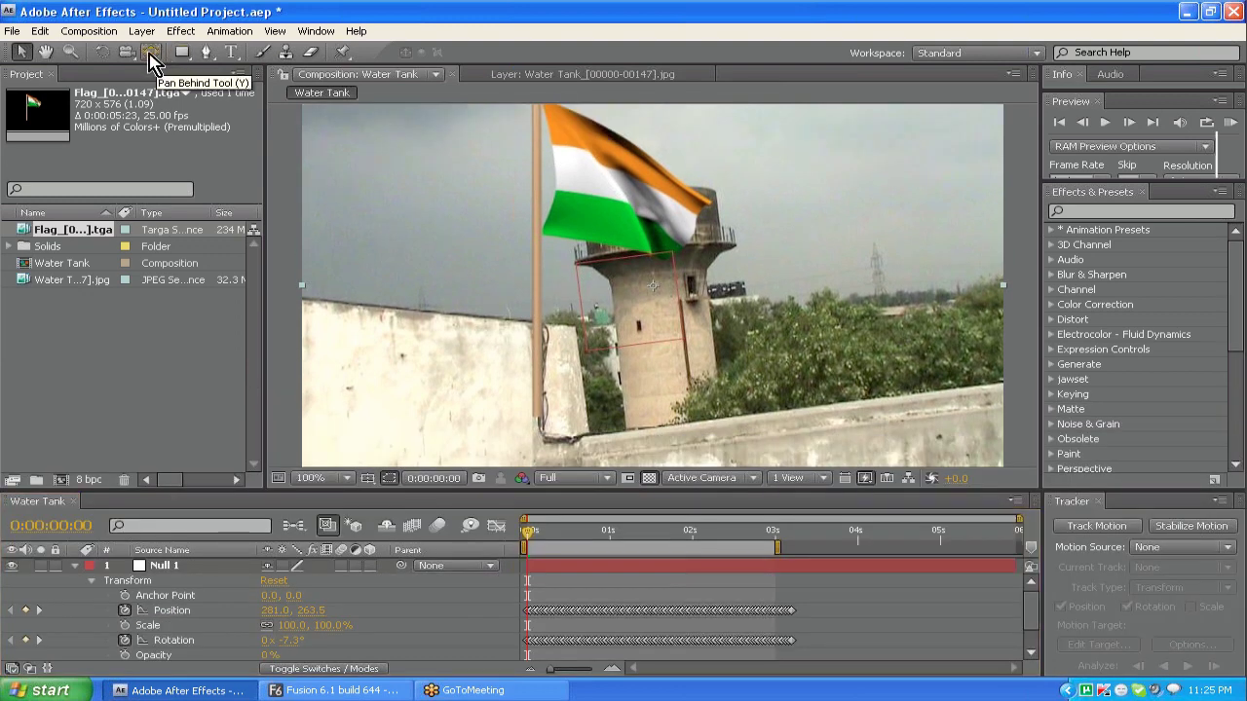
pyautogui.click(151, 52)
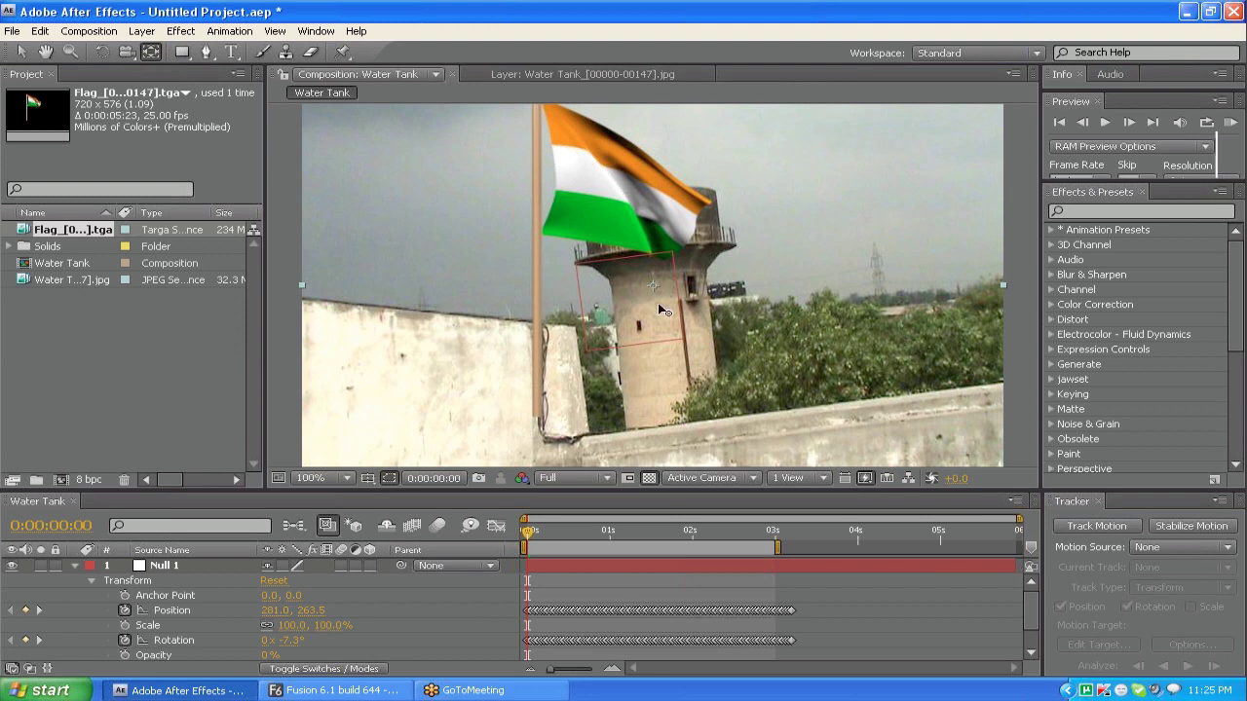
pyautogui.click(78, 572)
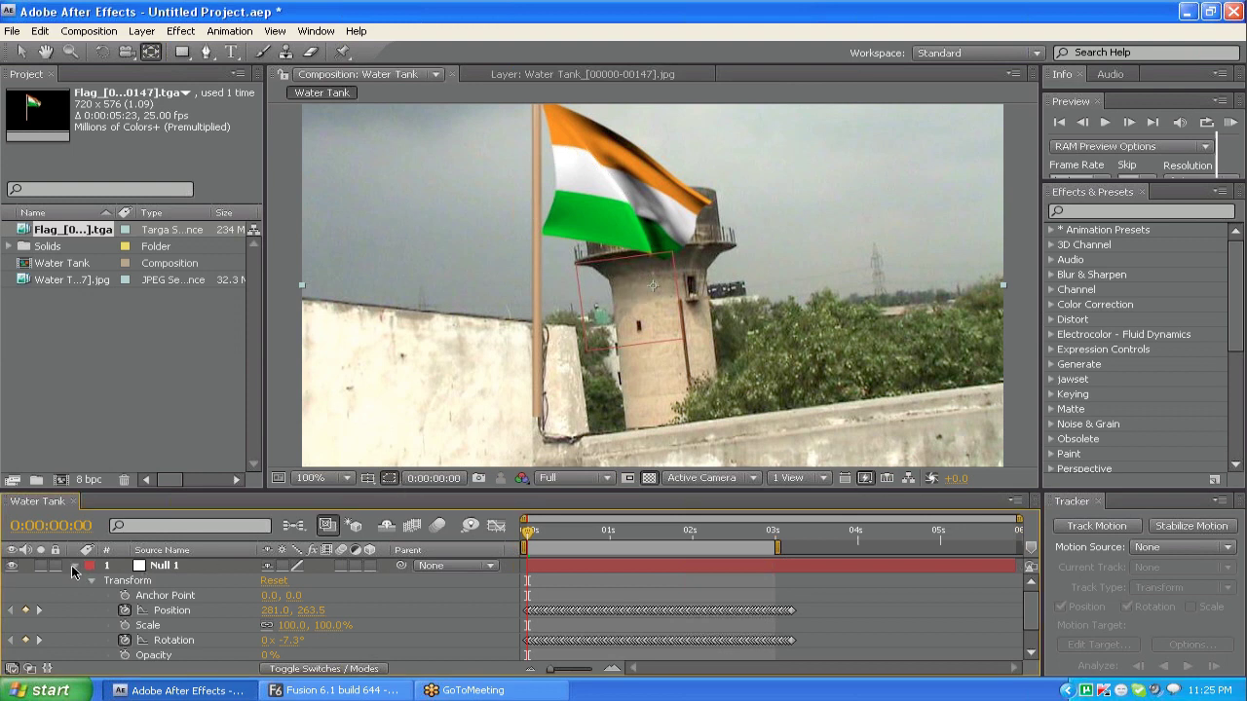
pyautogui.click(74, 572)
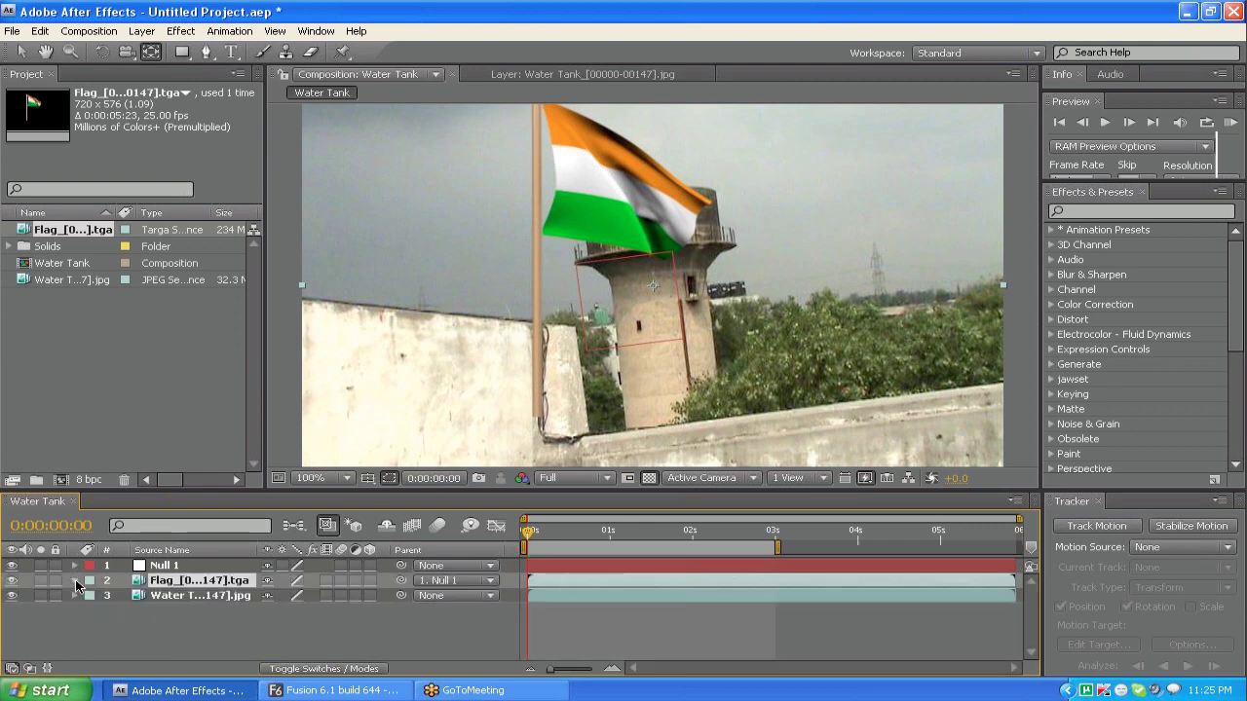
pyautogui.click(76, 580)
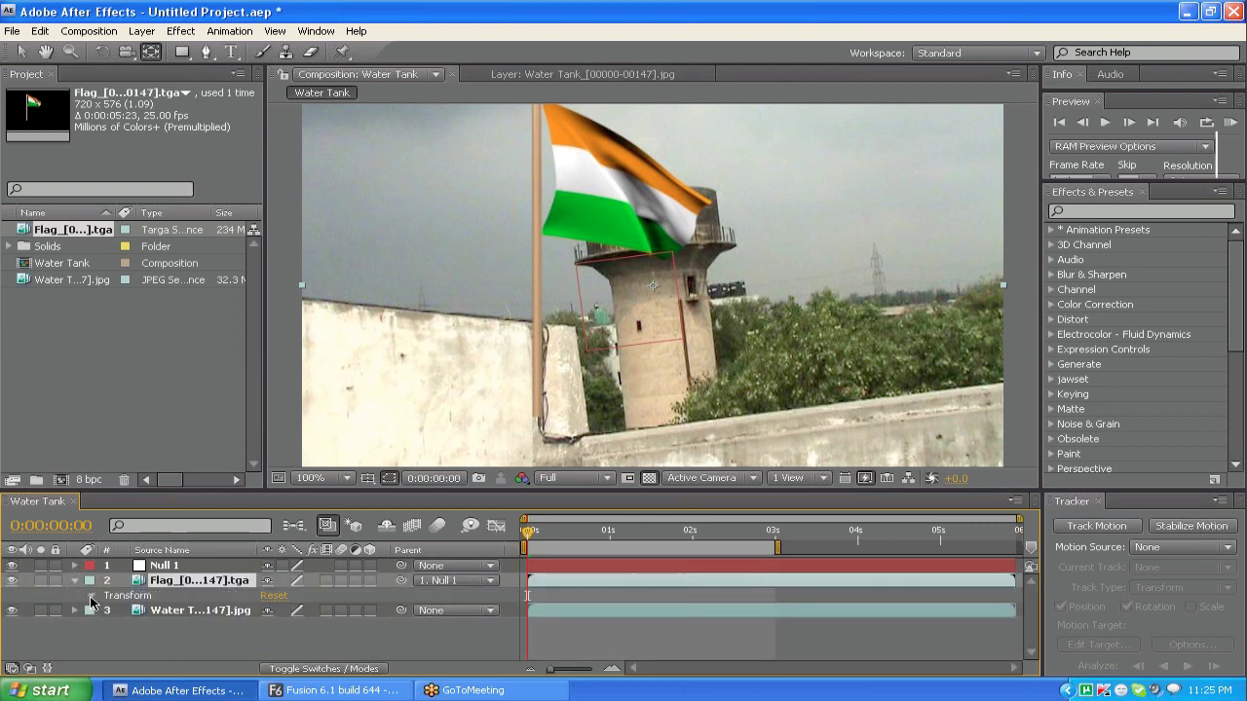
pyautogui.click(90, 596)
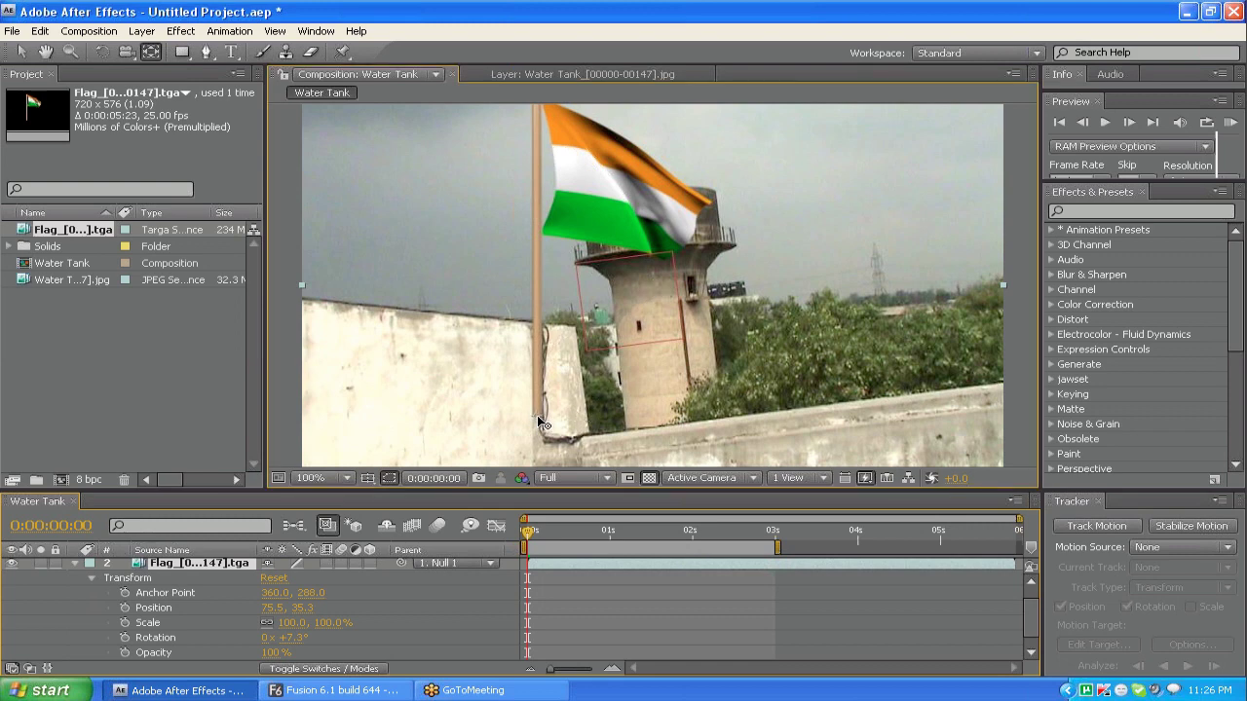
pyautogui.hotkey('ctrl', 'v')
# Step: Scale the flag to 21.9%, move it atop the tank, rotate it to -0.7°, and RAM preview
pyautogui.moveTo(292, 624); pyautogui.dragTo(222, 613)
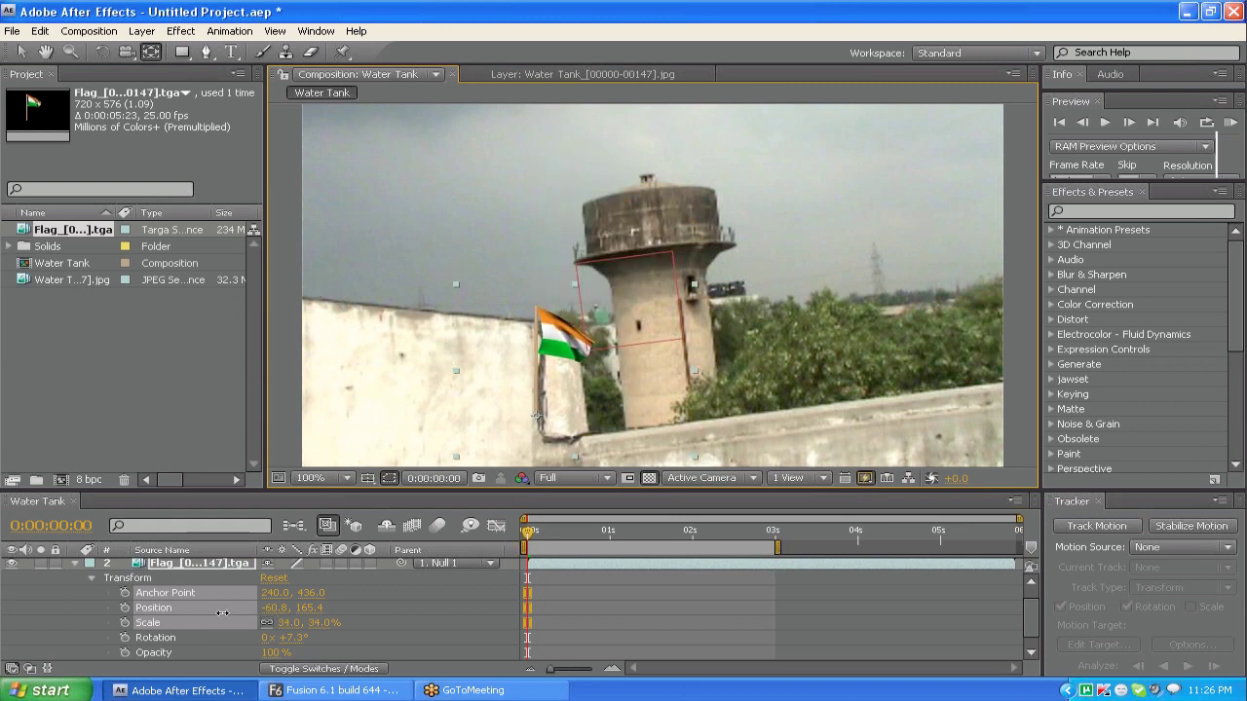
pyautogui.click(232, 607)
pyautogui.click(23, 52)
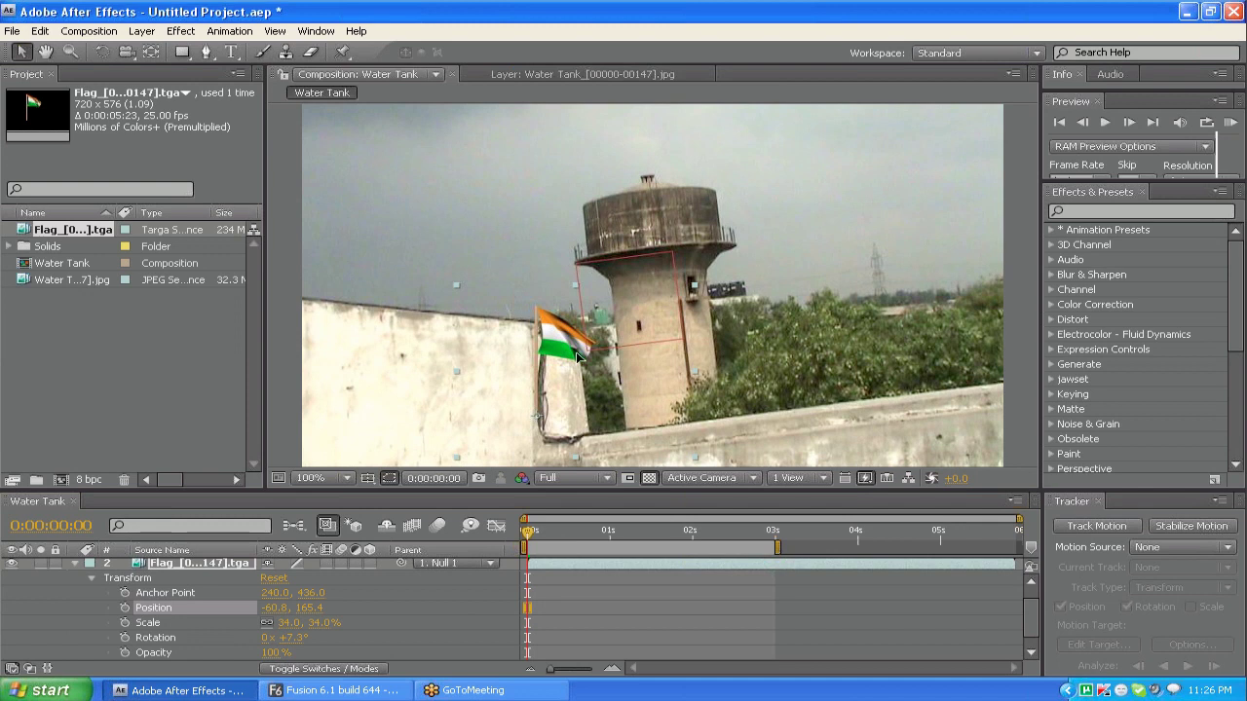
pyautogui.moveTo(577, 358); pyautogui.dragTo(675, 117)
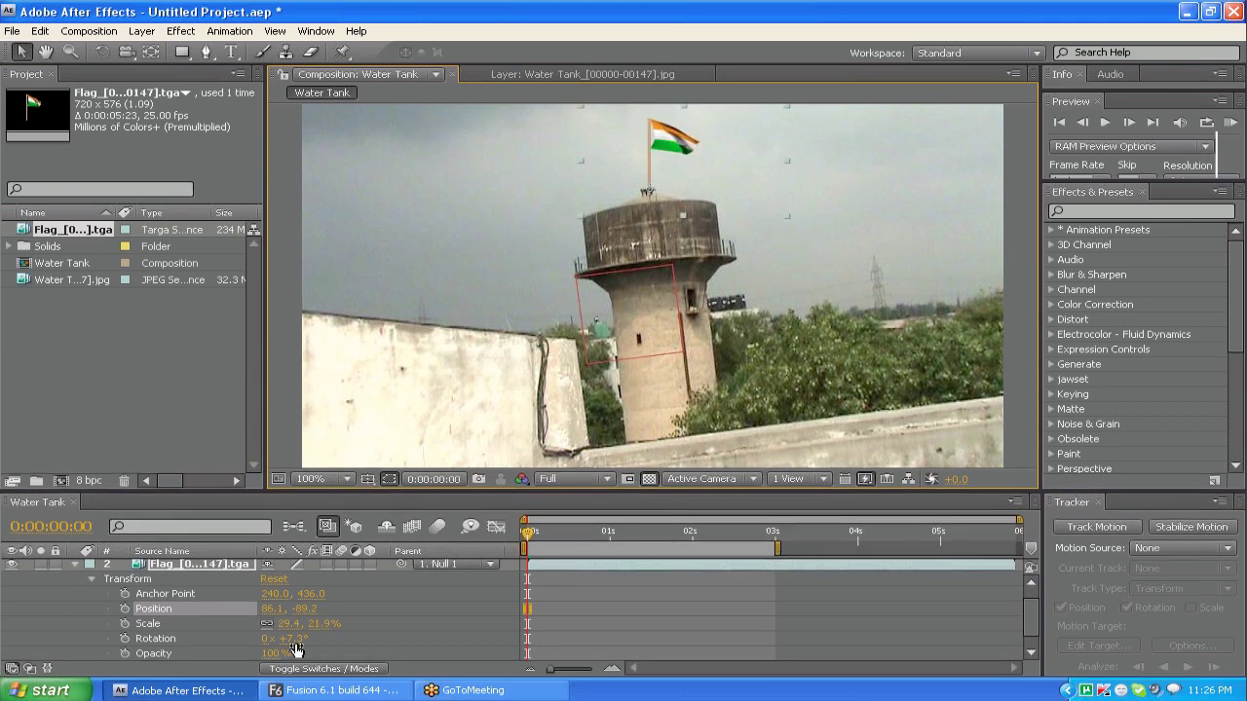
pyautogui.moveTo(292, 640); pyautogui.dragTo(278, 639)
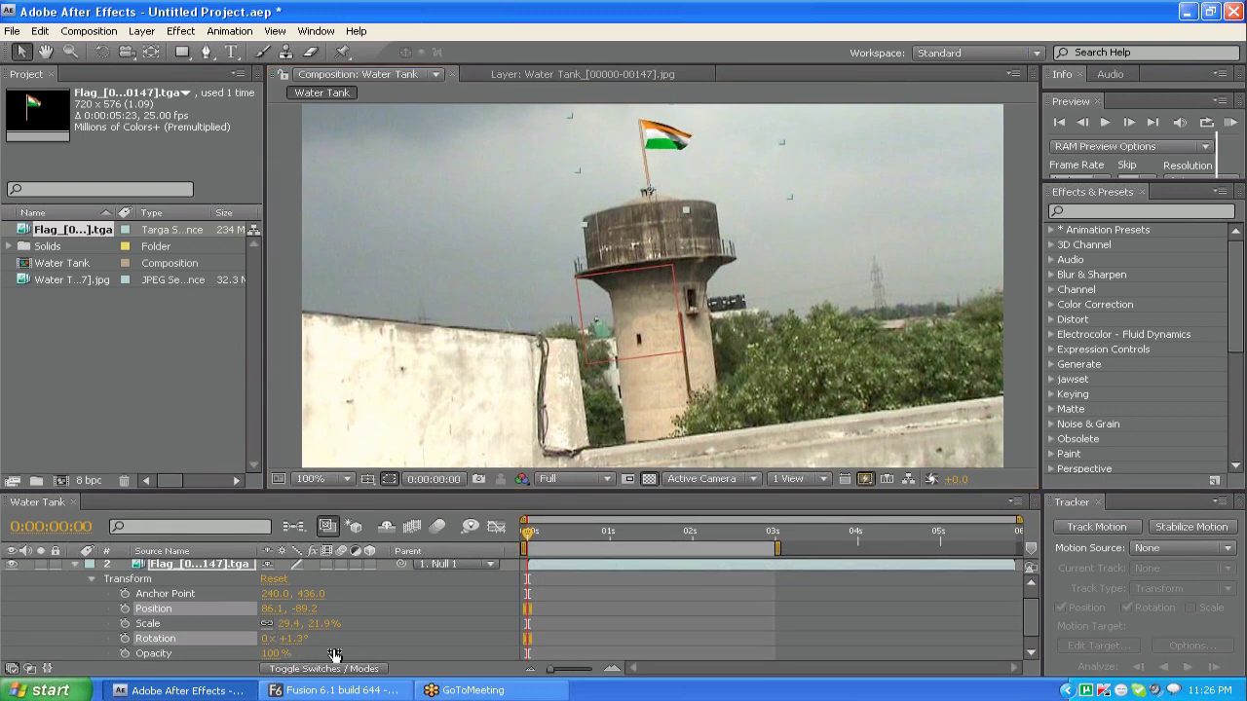
pyautogui.click(779, 565)
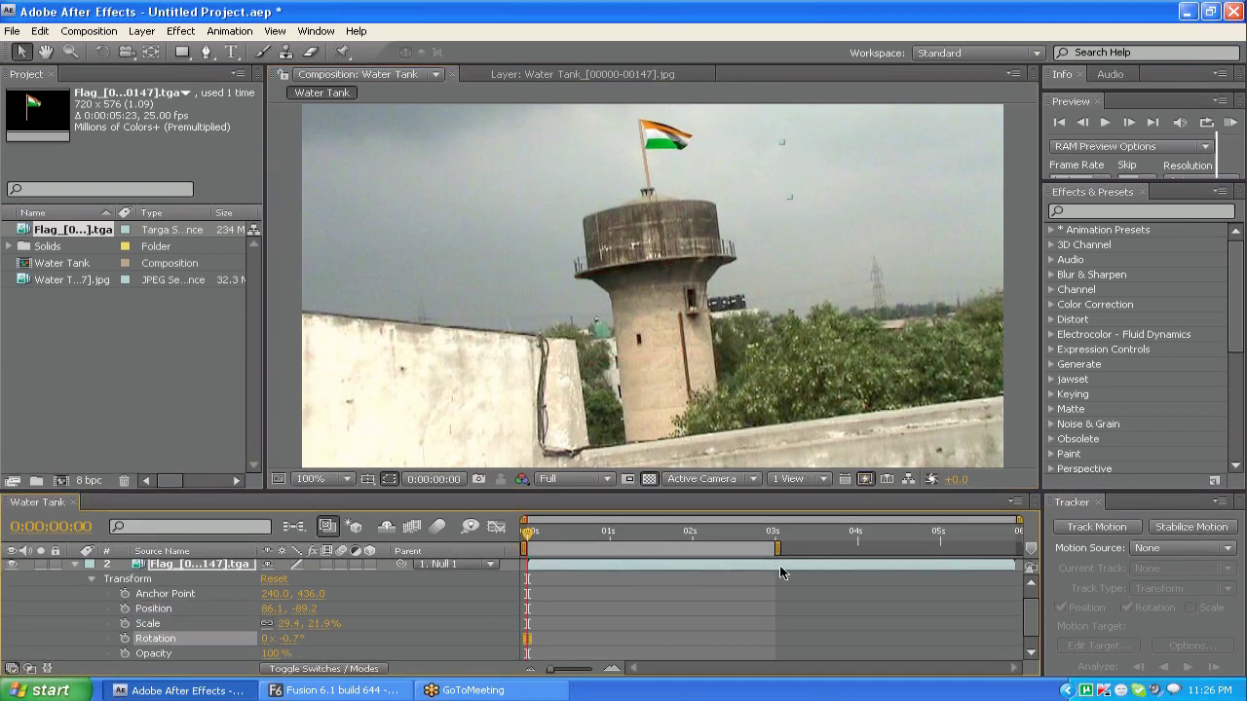
pyautogui.press('KP_0')
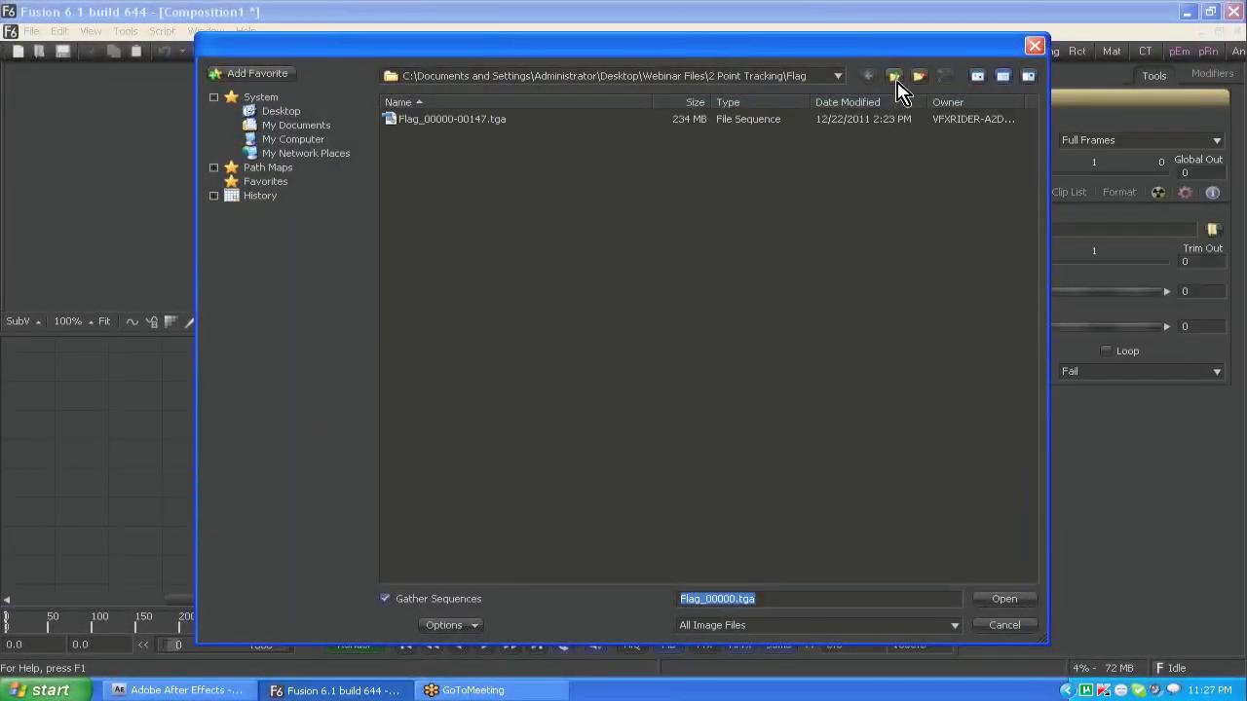
# Step: Load the Water Tank image sequence from the 2 Point Tracking folder into a new Loader
pyautogui.click(896, 78)
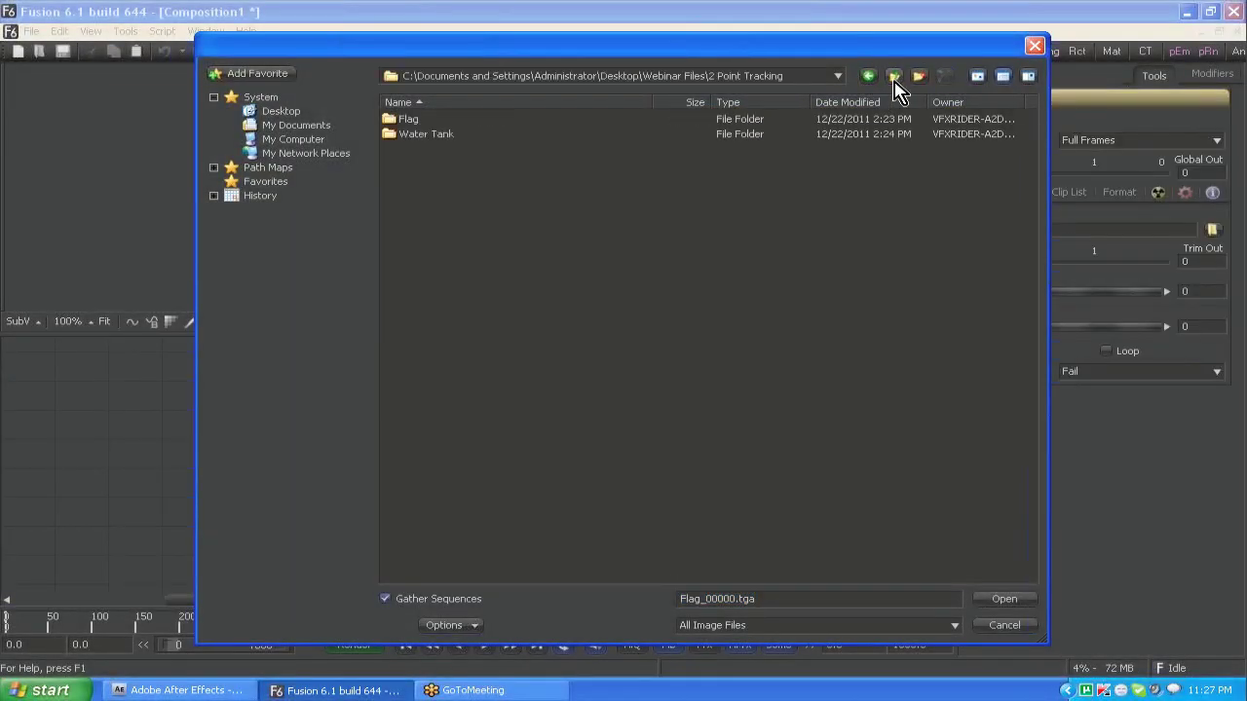
pyautogui.doubleClick(438, 132)
pyautogui.click(467, 126)
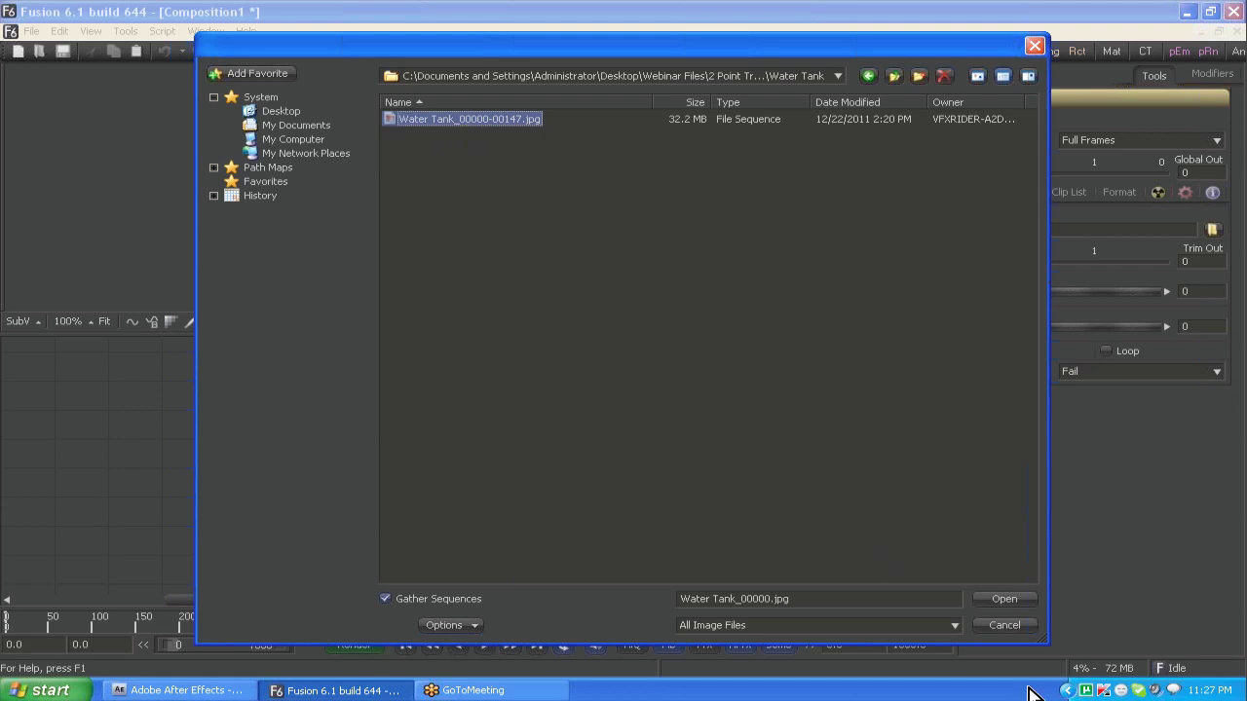
pyautogui.click(1001, 601)
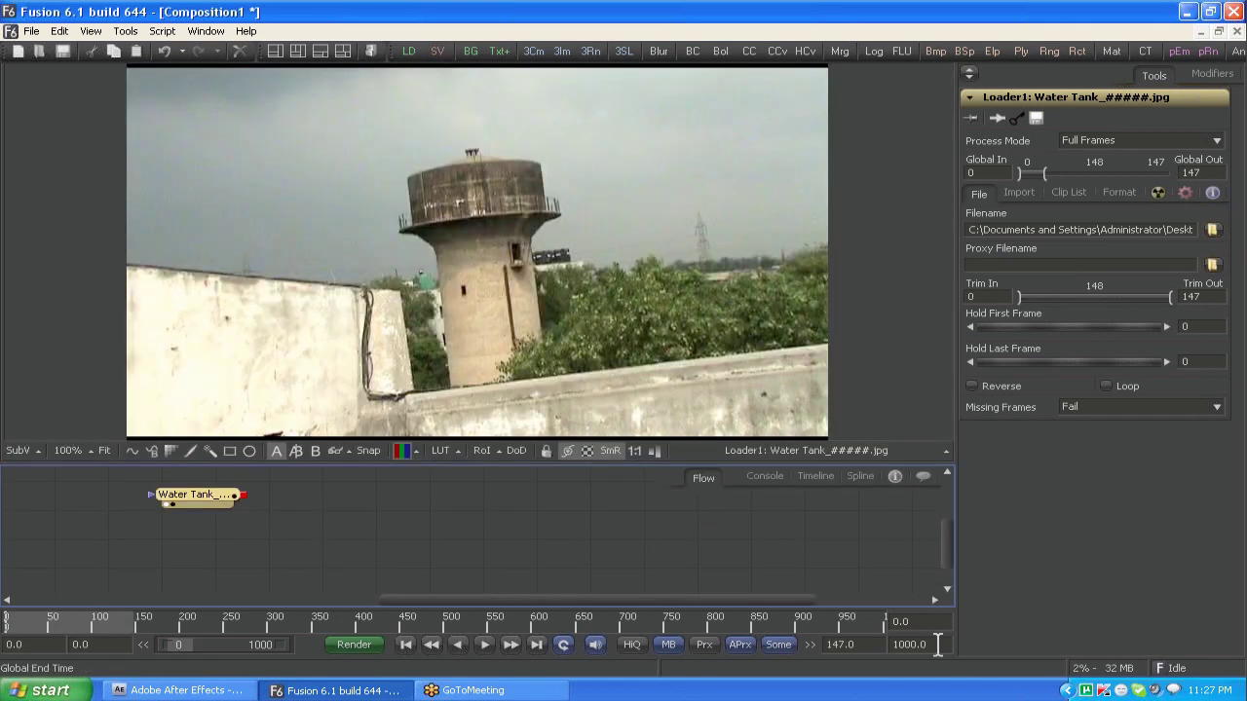
# Step: Set the composition's global end time to 147
pyautogui.click(937, 644)
pyautogui.write('147')
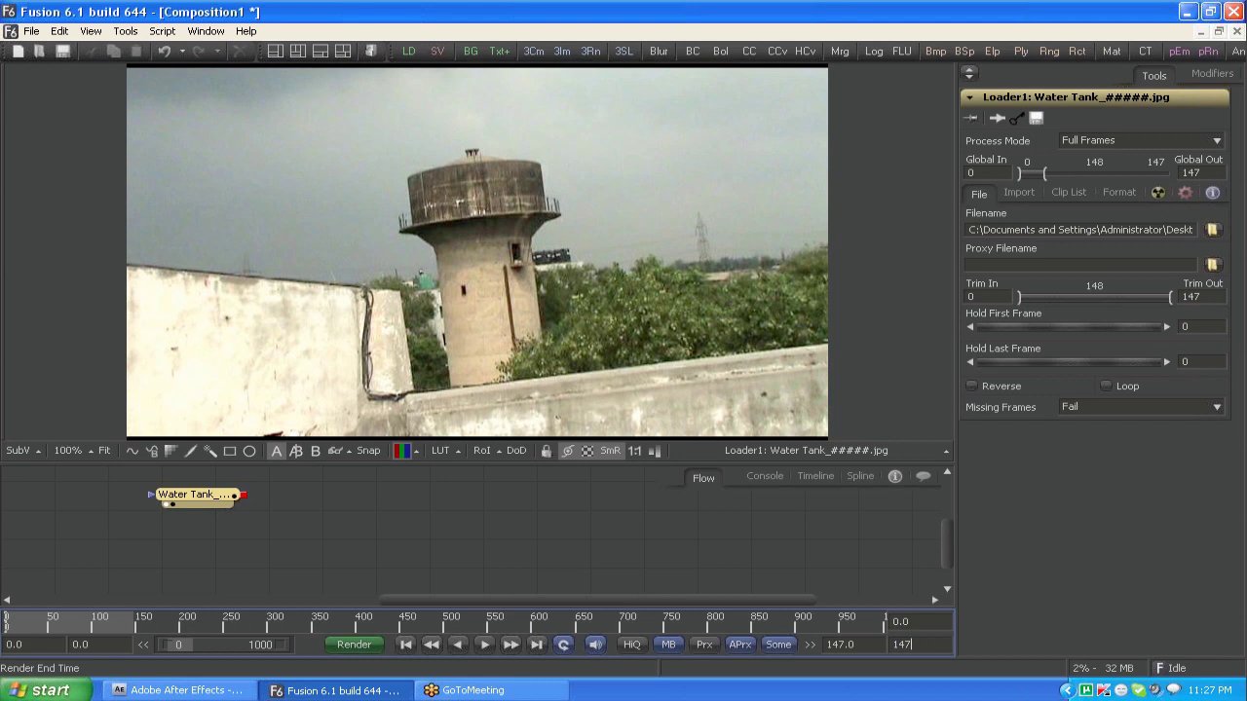
pyautogui.press('Return')
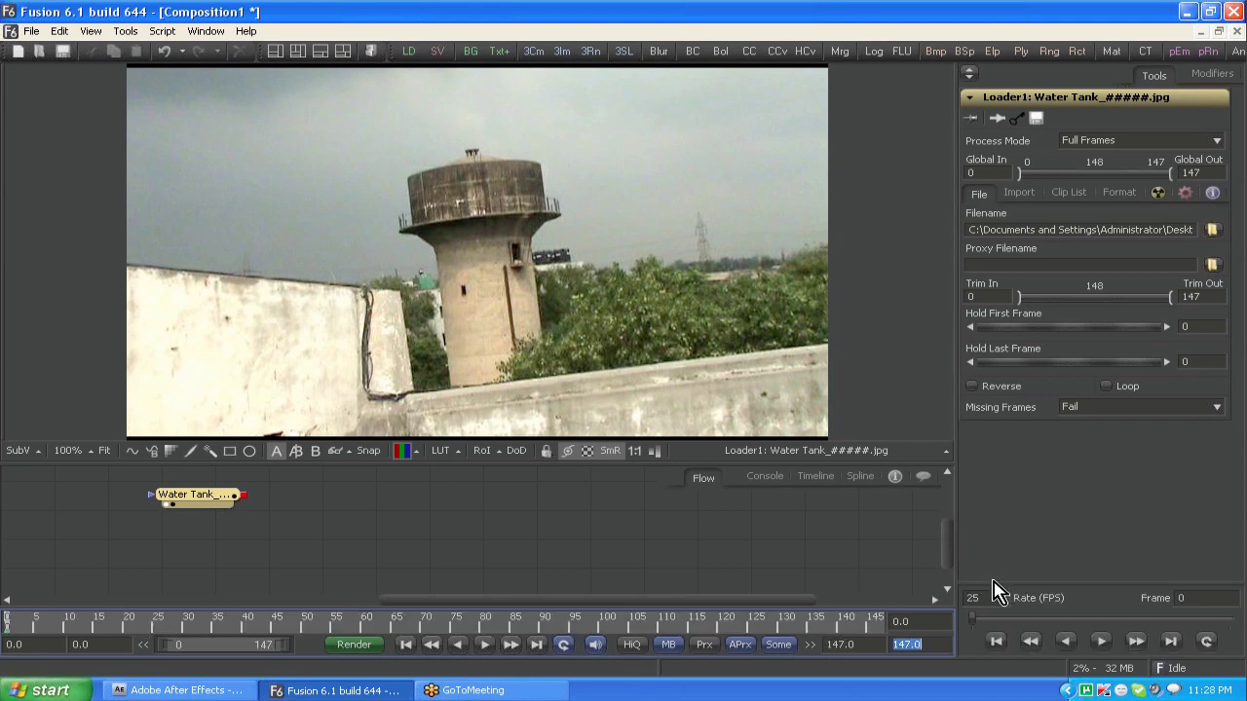
pyautogui.click(840, 644)
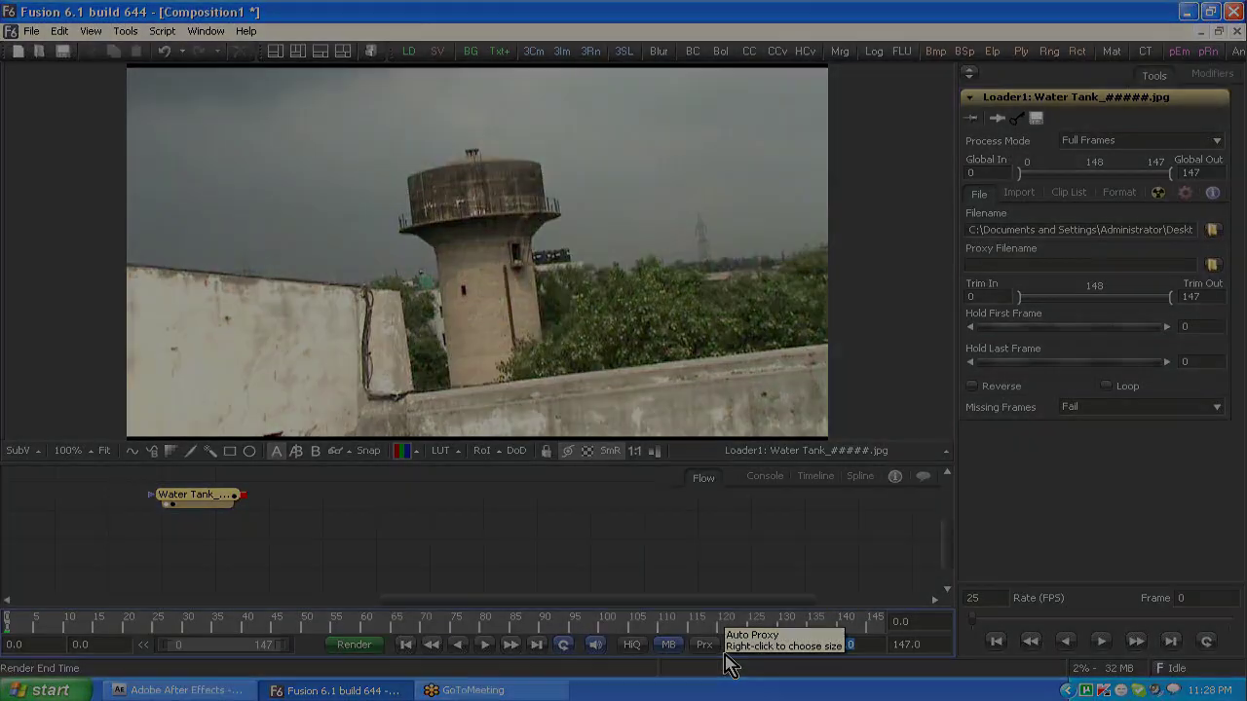